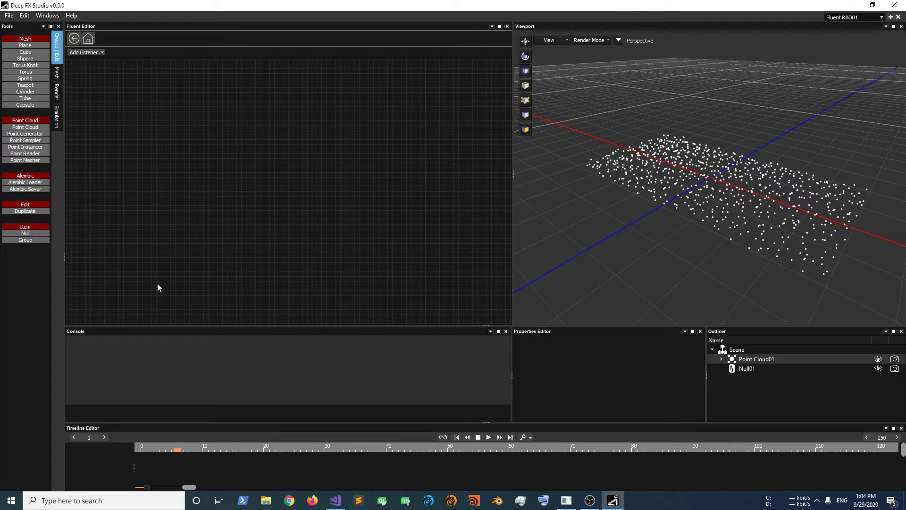
# - Add an Initial Keyframe listener to the graph and create a new flow in it
pyautogui.click(83, 52)
pyautogui.moveTo(85, 59)
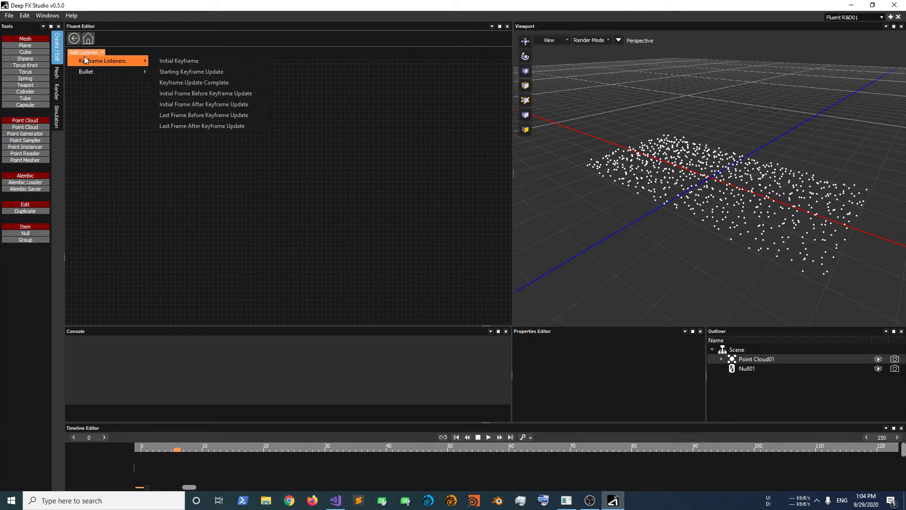
pyautogui.click(185, 60)
pyautogui.click(324, 188)
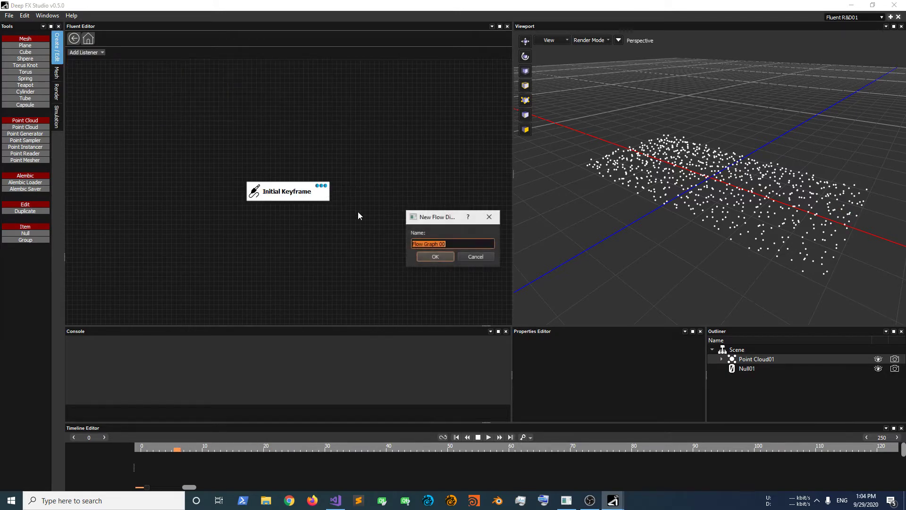
pyautogui.click(432, 252)
# - Rename the Initial Keyframe listener's flow to "Init Scene"
pyautogui.click(287, 210)
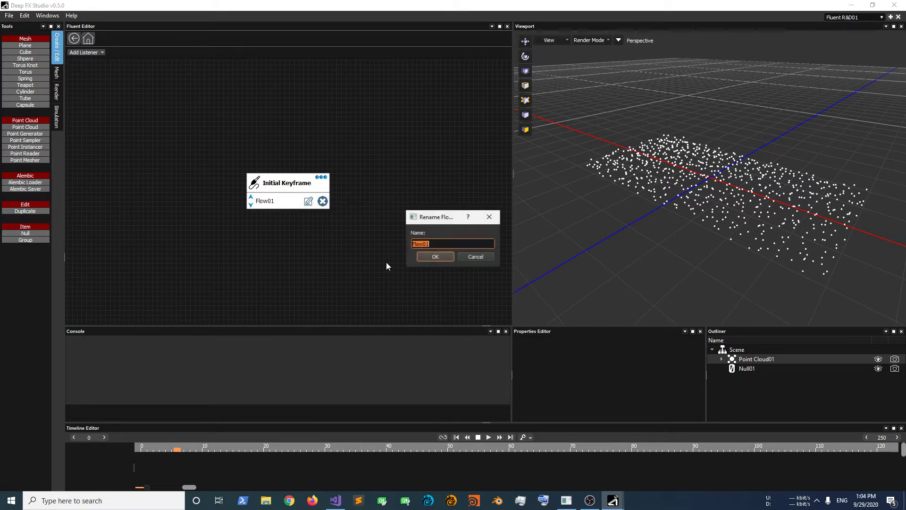
pyautogui.write('In')
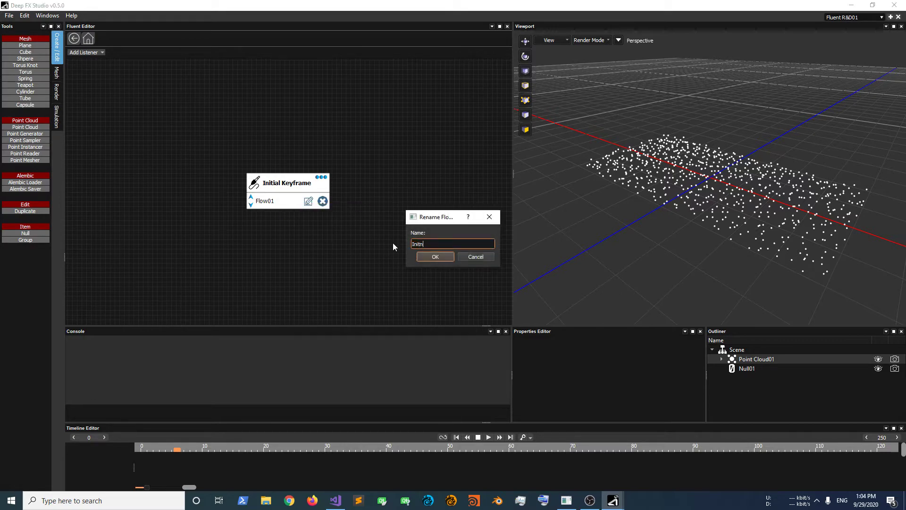
pyautogui.write('it Scene')
pyautogui.click(436, 257)
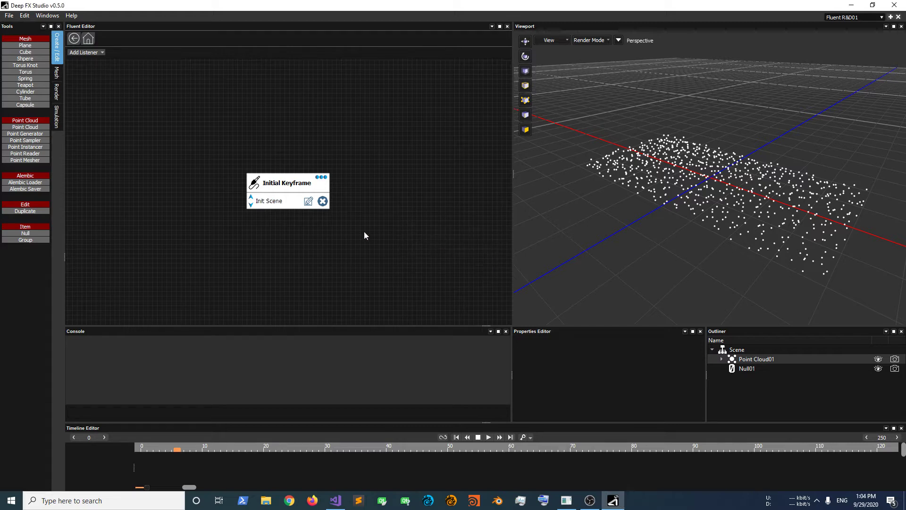
# - Open the Init Scene flow, add a Process node and place it below Start, connected to it
pyautogui.click(309, 202)
pyautogui.click(84, 52)
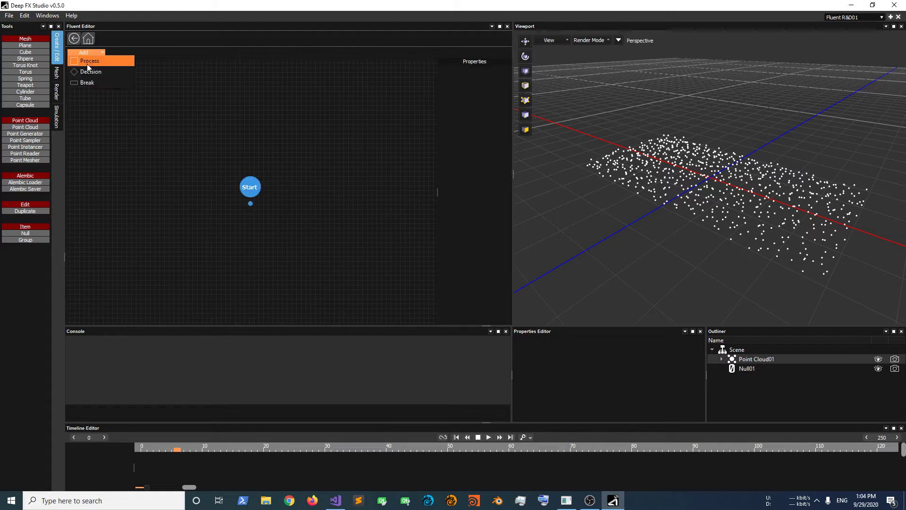
pyautogui.click(87, 60)
pyautogui.click(241, 201)
pyautogui.click(241, 198)
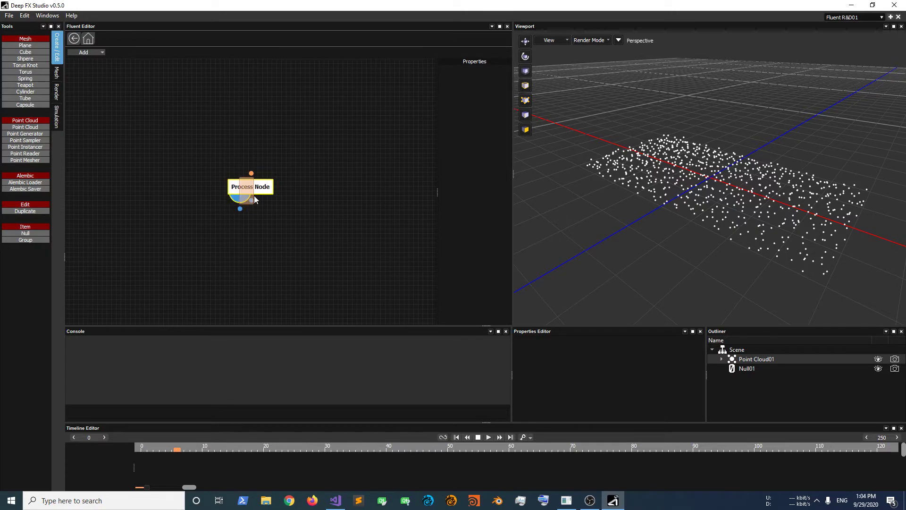
pyautogui.click(255, 191)
pyautogui.moveTo(257, 188); pyautogui.dragTo(231, 210)
# - Create a process with the default description in the Process Node and open its graph
pyautogui.click(456, 124)
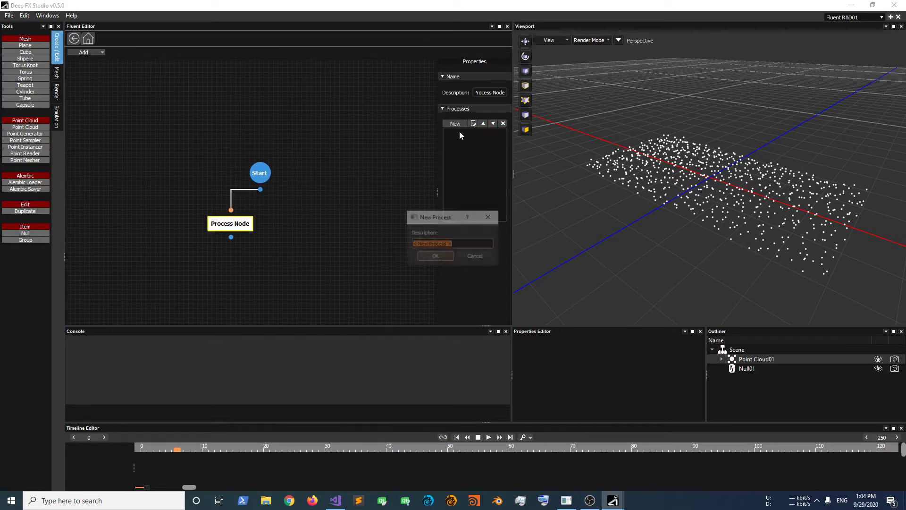
pyautogui.click(432, 257)
pyautogui.doubleClick(472, 132)
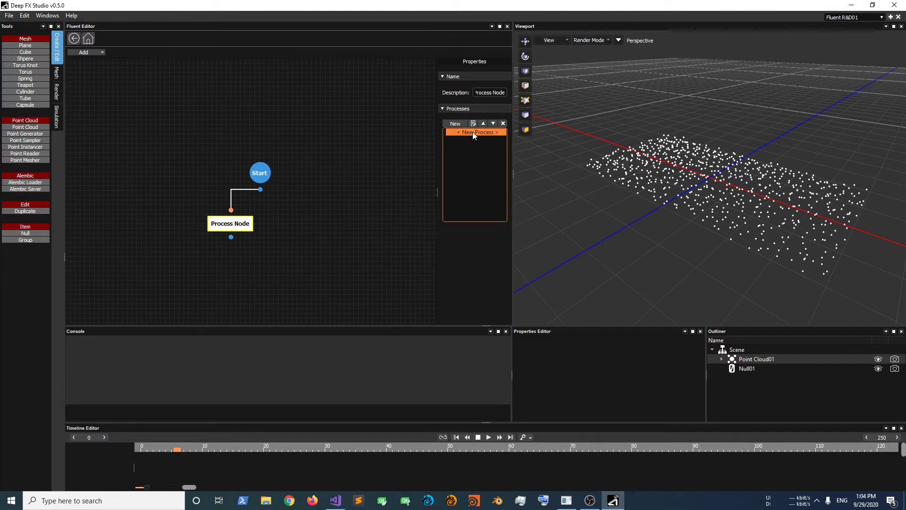
# - Add two Set nodes to the process graph and place them one above the other
pyautogui.click(103, 53)
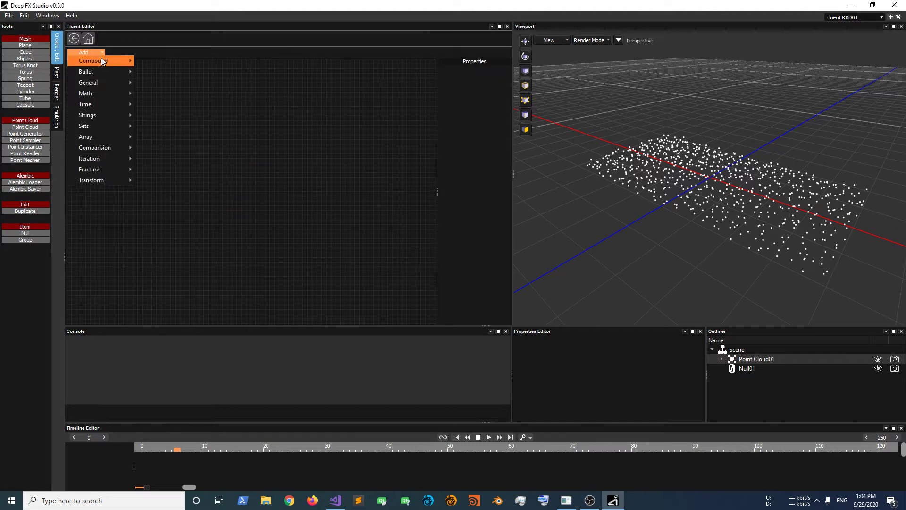
pyautogui.moveTo(107, 129)
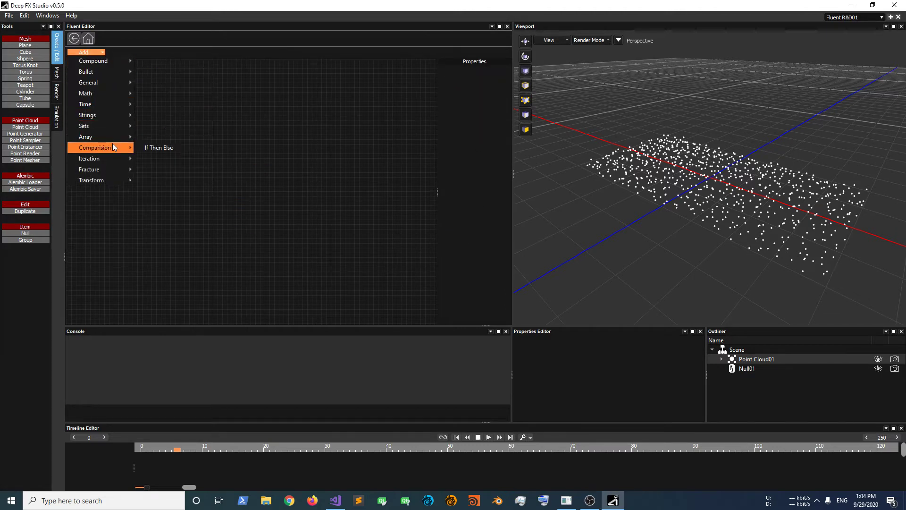
pyautogui.click(146, 159)
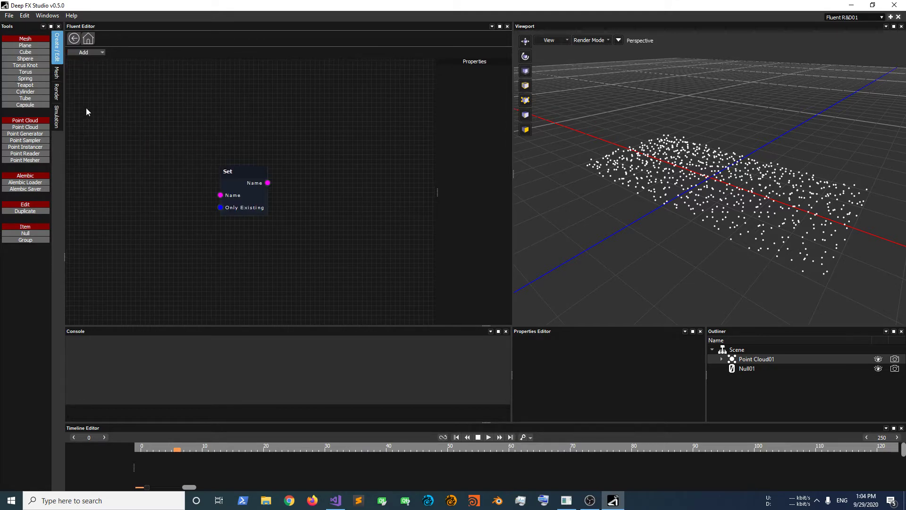
pyautogui.click(84, 52)
pyautogui.moveTo(97, 126)
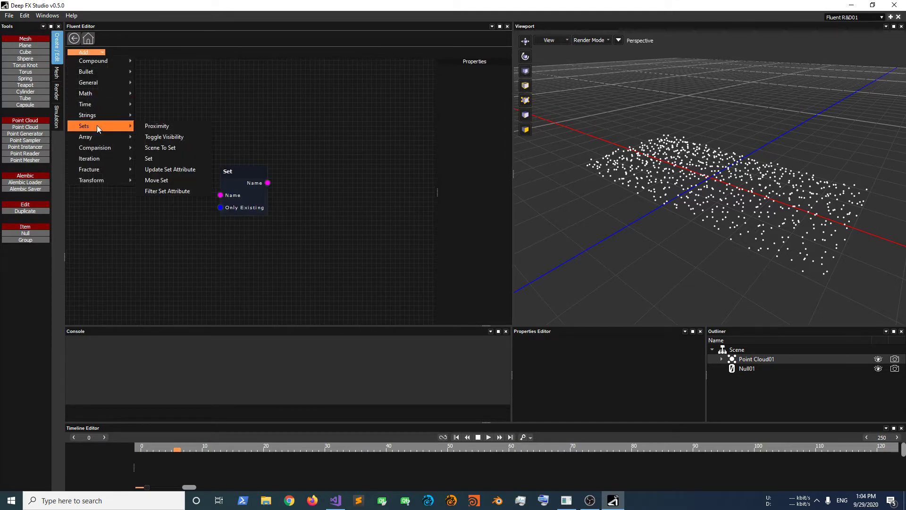
pyautogui.click(153, 158)
pyautogui.moveTo(231, 179); pyautogui.dragTo(146, 126)
pyautogui.moveTo(328, 211); pyautogui.dragTo(147, 207)
# - Add a third Set node and line up the three Set nodes in an evenly spaced column
pyautogui.click(76, 52)
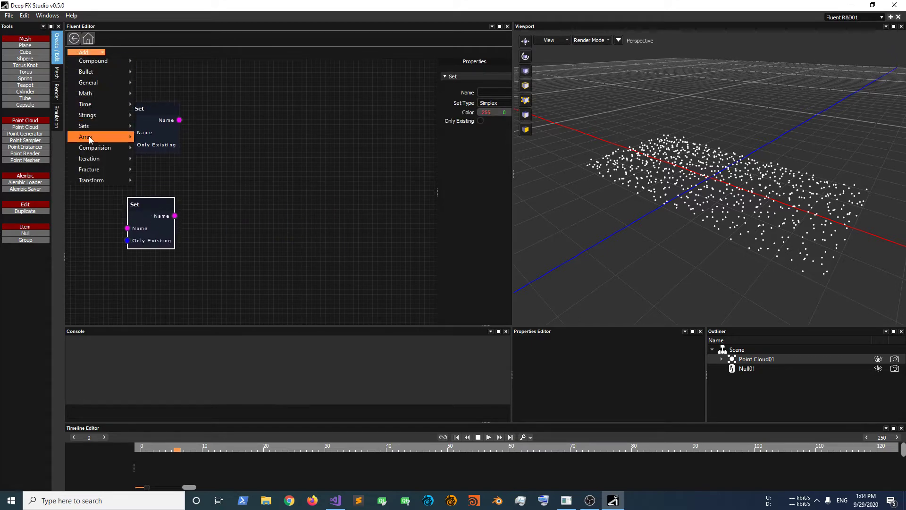
pyautogui.moveTo(92, 128)
pyautogui.click(163, 158)
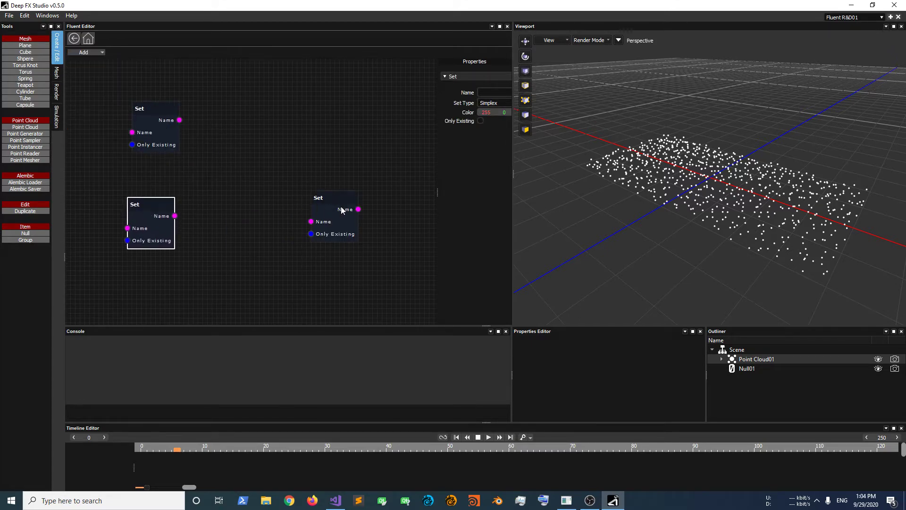
pyautogui.moveTo(341, 206); pyautogui.dragTo(156, 253)
pyautogui.moveTo(225, 87); pyautogui.dragTo(131, 245)
pyautogui.click(161, 222)
pyautogui.moveTo(132, 167); pyautogui.dragTo(139, 157)
# - Name the uppermost Set node's set "red" and change its set type to Point
pyautogui.click(128, 88)
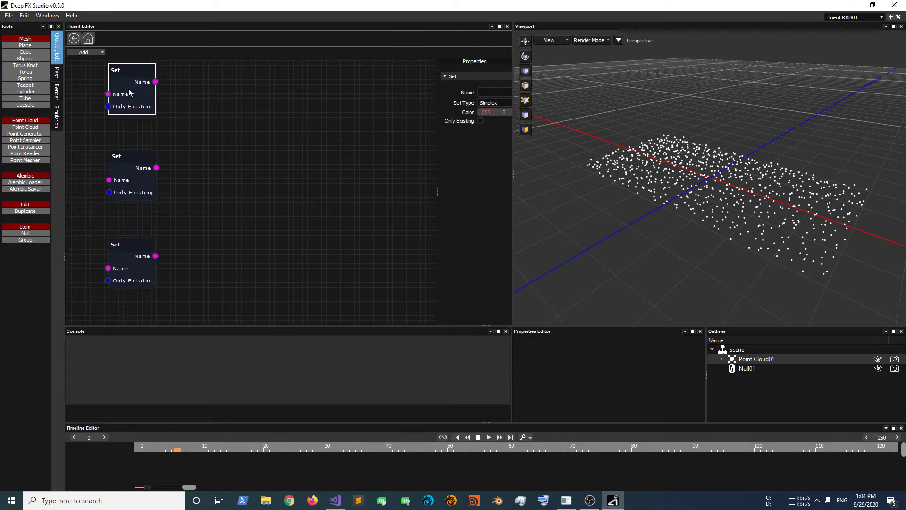
pyautogui.moveTo(434, 187); pyautogui.dragTo(381, 179)
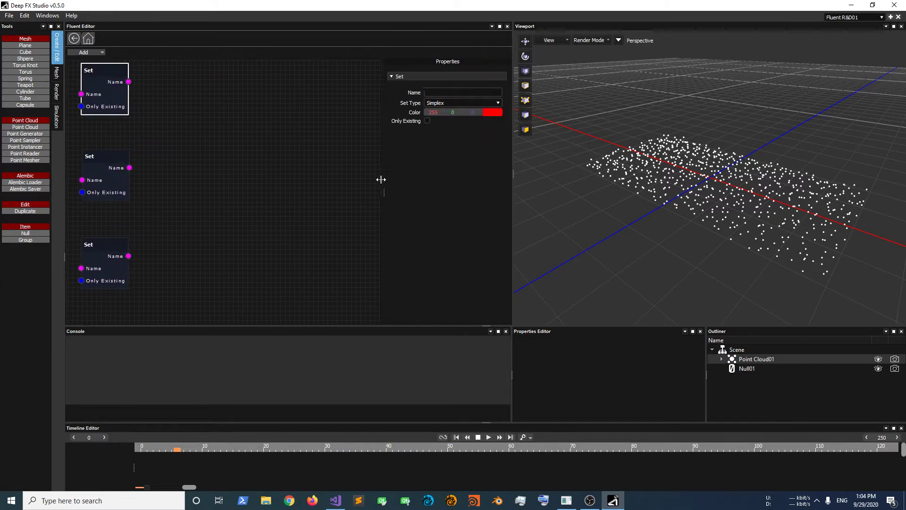
pyautogui.click(469, 96)
pyautogui.write('red')
pyautogui.click(465, 102)
pyautogui.click(462, 112)
# - Configure the middle Set node with the name "white", set type Point and the color white
pyautogui.click(121, 162)
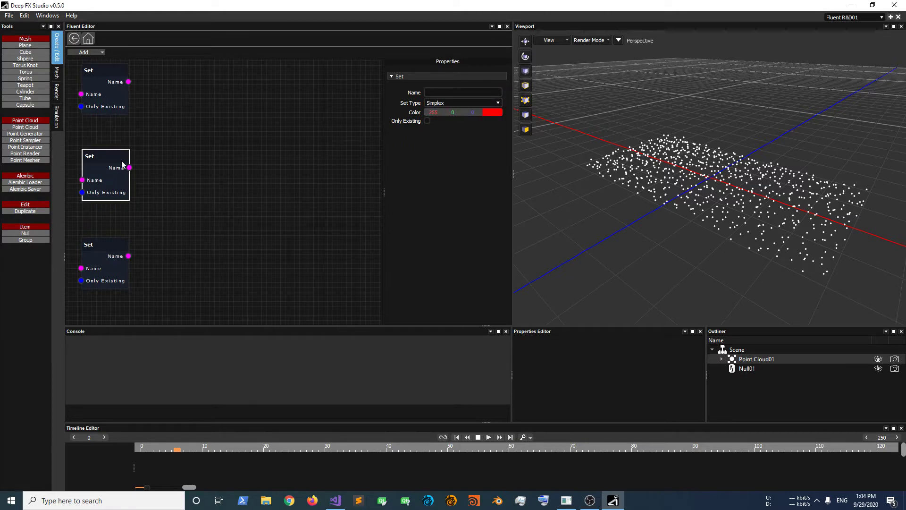
pyautogui.click(463, 92)
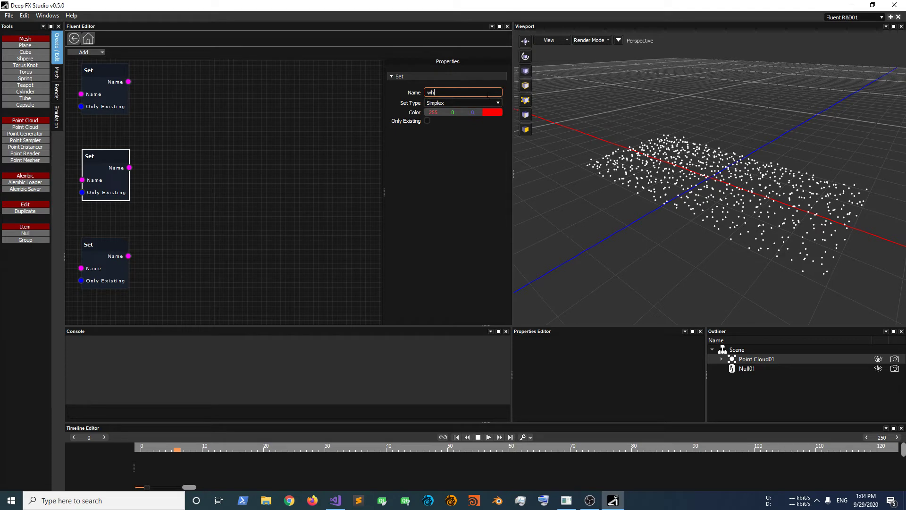
pyautogui.write('white')
pyautogui.press('Return')
pyautogui.click(463, 102)
pyautogui.click(446, 108)
pyautogui.click(500, 115)
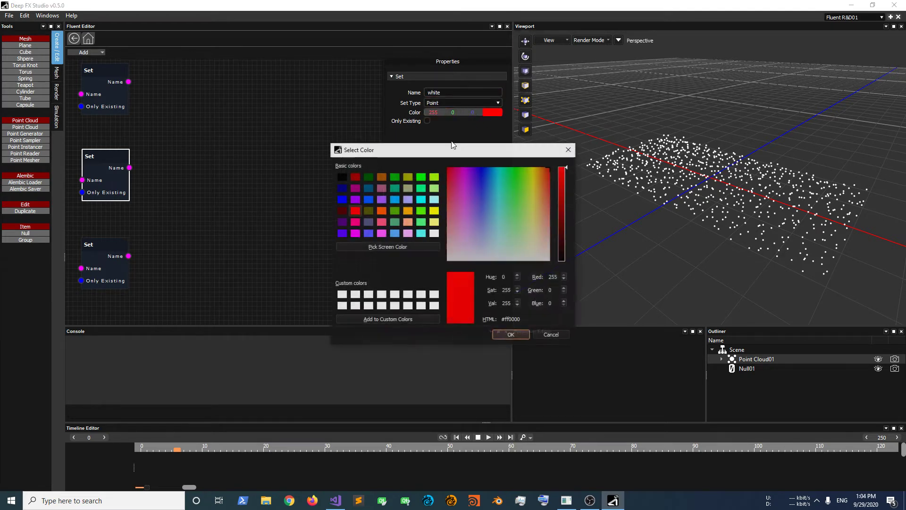
pyautogui.click(434, 233)
pyautogui.click(505, 337)
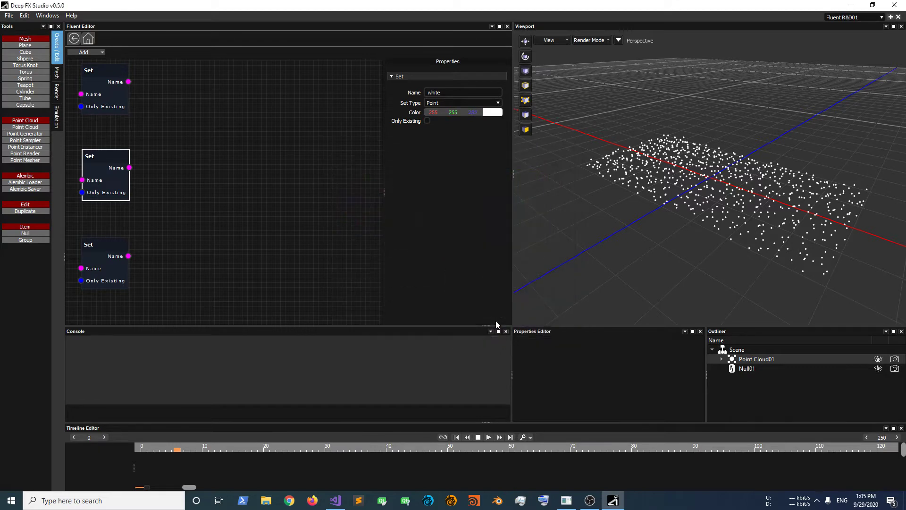
# - Configure the lowest Set node with set type Point, a green color (0, 170, 0) and the name "green"
pyautogui.click(119, 271)
pyautogui.click(462, 103)
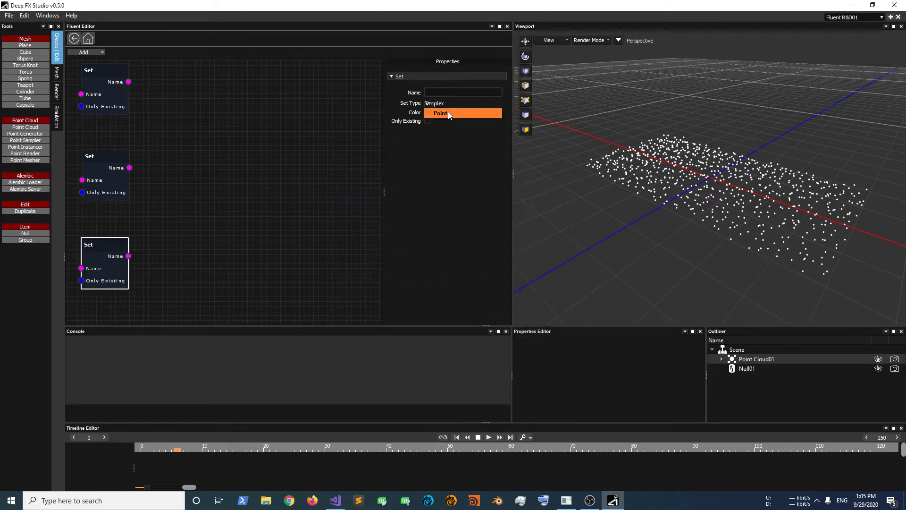
pyautogui.click(448, 112)
pyautogui.click(495, 113)
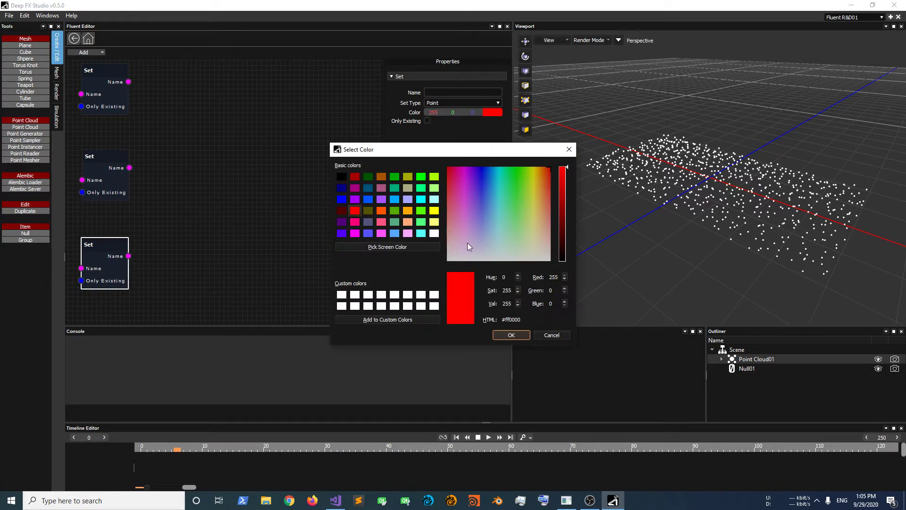
pyautogui.moveTo(504, 187); pyautogui.dragTo(524, 168)
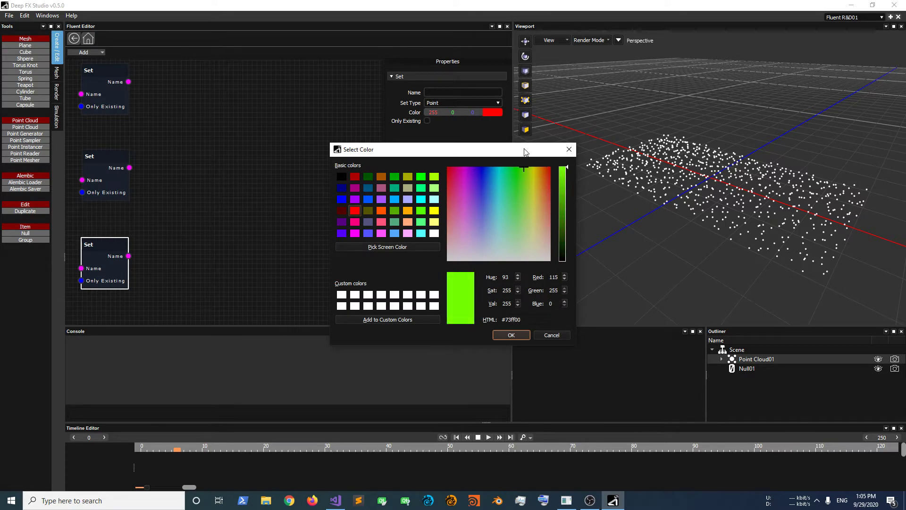
pyautogui.click(395, 177)
pyautogui.click(511, 335)
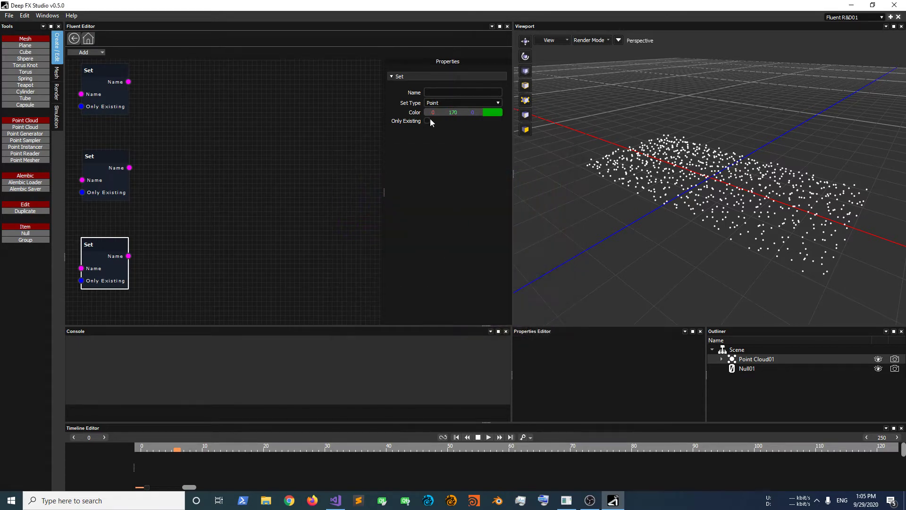
pyautogui.click(440, 91)
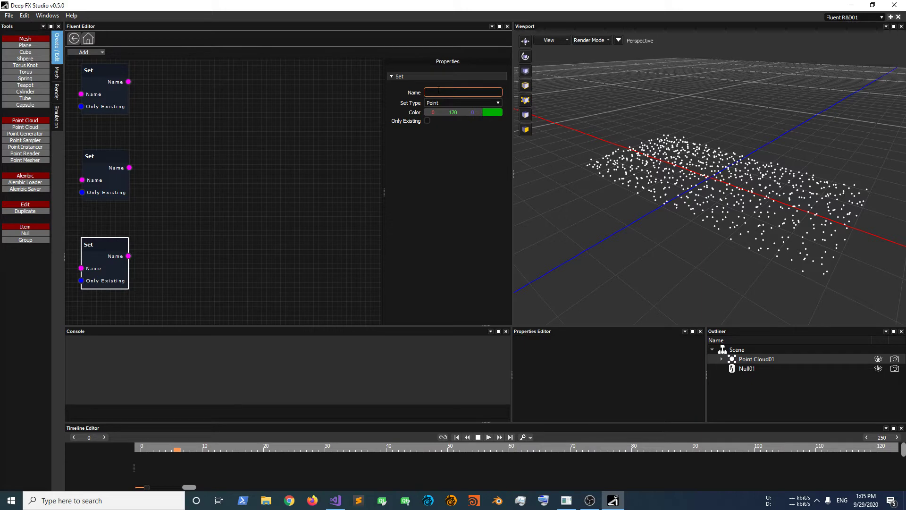
pyautogui.write('green')
pyautogui.press('Return')
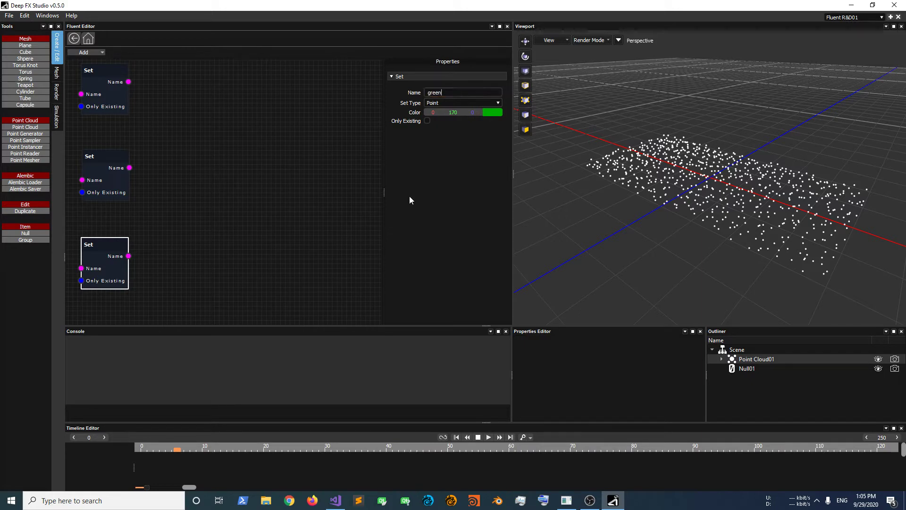
# - Check the name, set type and color of each of the three Set nodes
pyautogui.click(92, 185)
pyautogui.click(107, 77)
pyautogui.click(117, 182)
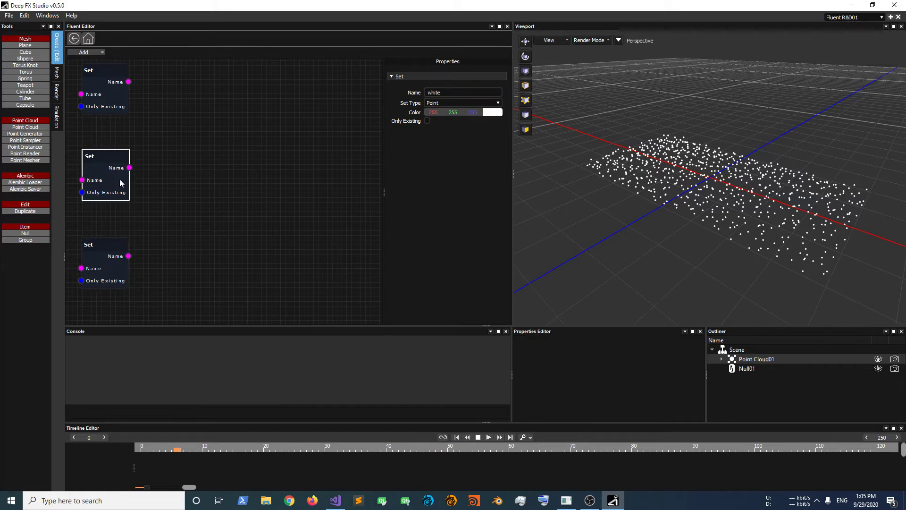
pyautogui.click(105, 262)
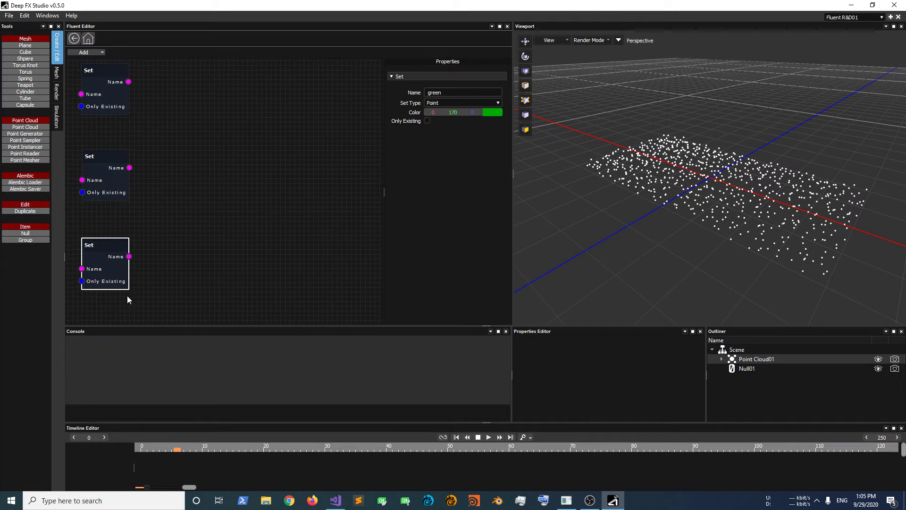
pyautogui.click(109, 182)
pyautogui.click(106, 112)
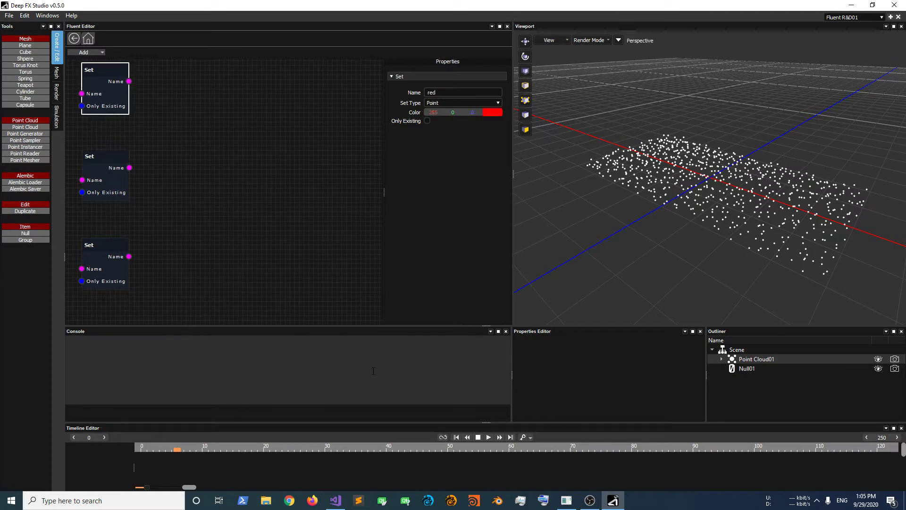
# - Add a Scene To Set node beside the Set nodes and connect the red set's Name output to its Set Name input
pyautogui.click(75, 52)
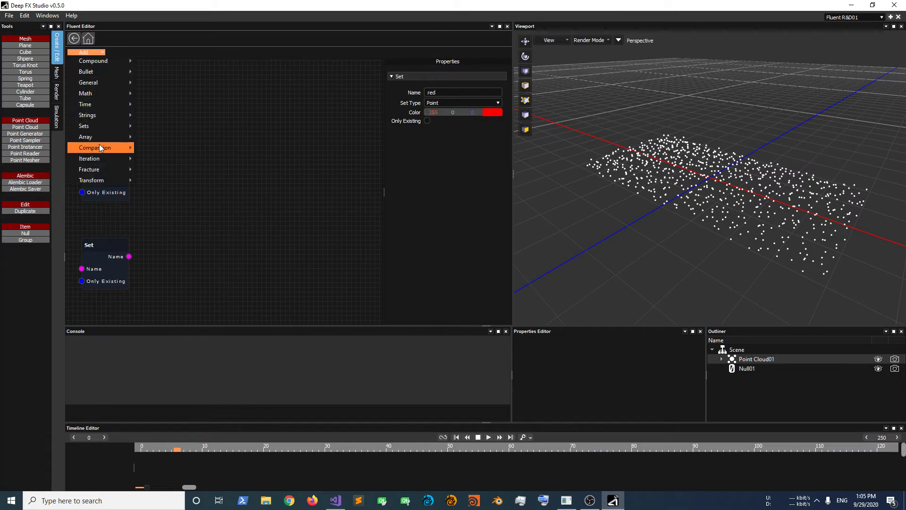
pyautogui.moveTo(108, 123)
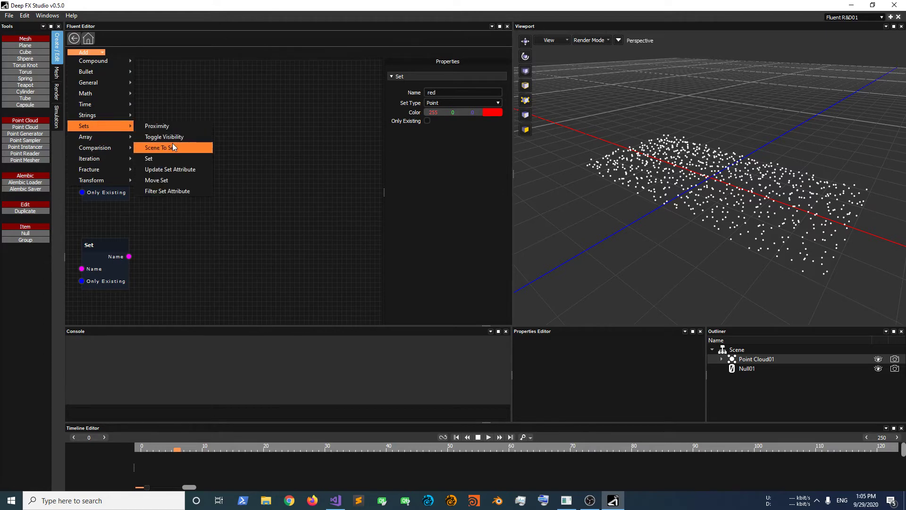
pyautogui.click(171, 143)
pyautogui.moveTo(340, 215); pyautogui.dragTo(230, 137)
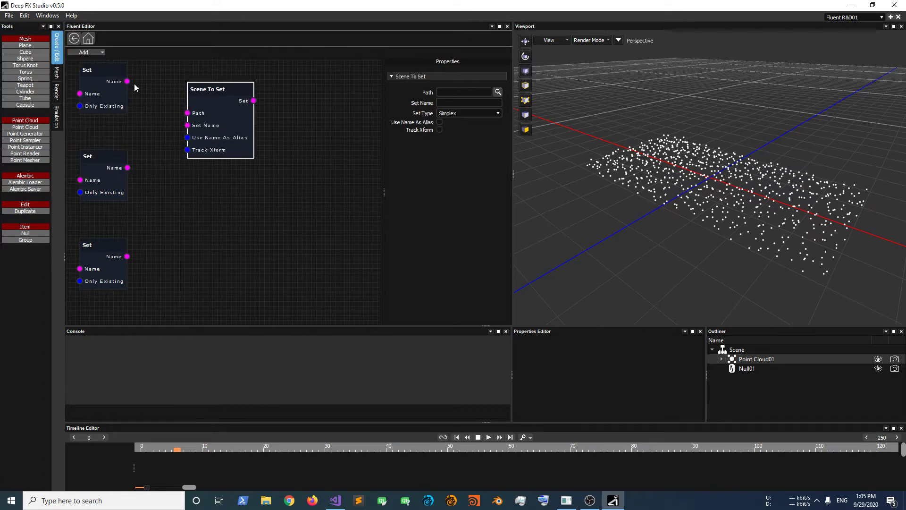
pyautogui.moveTo(128, 82); pyautogui.dragTo(188, 125)
pyautogui.click(231, 123)
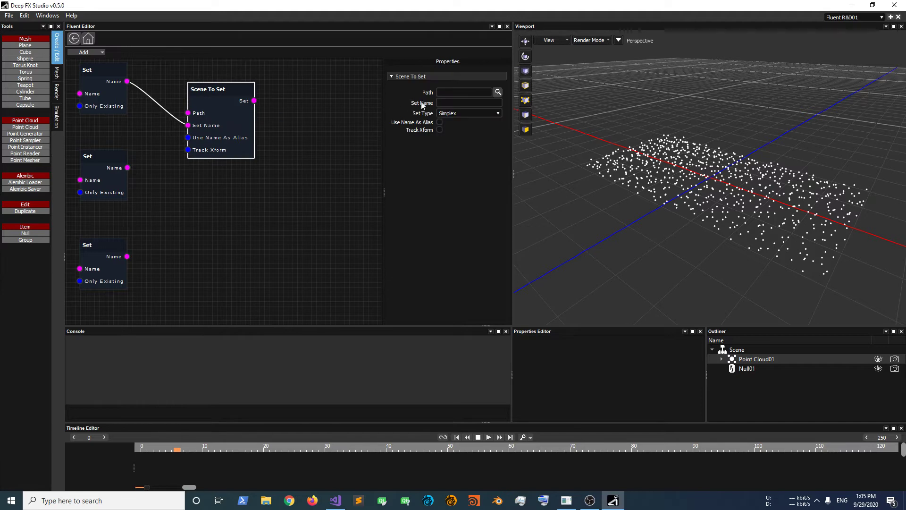
# - Assign Null01 as the path of the Scene To Set node linked to the red set and choose set type Point
pyautogui.click(497, 92)
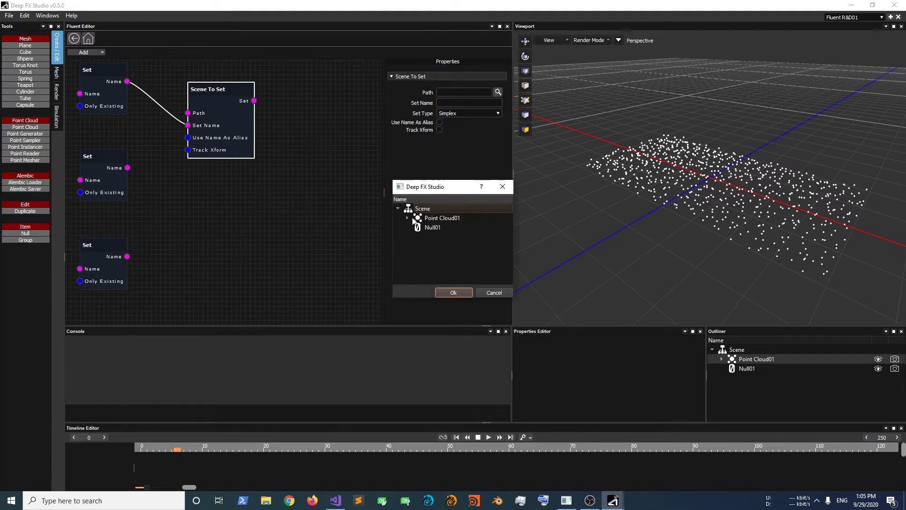
pyautogui.doubleClick(423, 227)
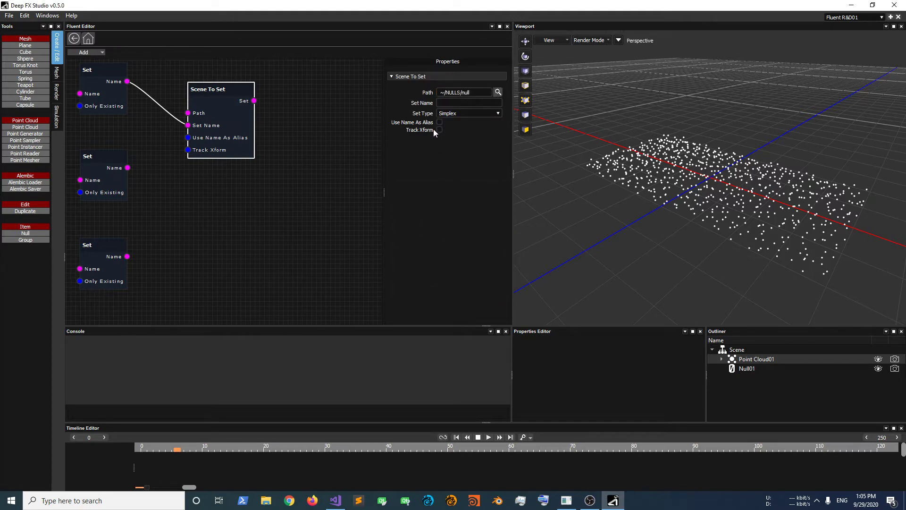
pyautogui.click(451, 113)
pyautogui.click(453, 126)
# - Add a second Scene To Set node below the first and connect the white set's Name output to its Set Name input
pyautogui.click(121, 193)
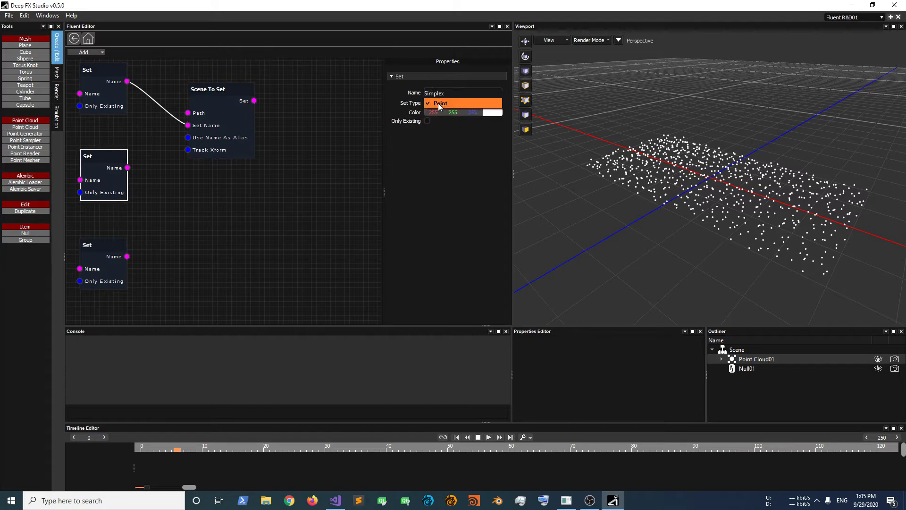
pyautogui.click(84, 52)
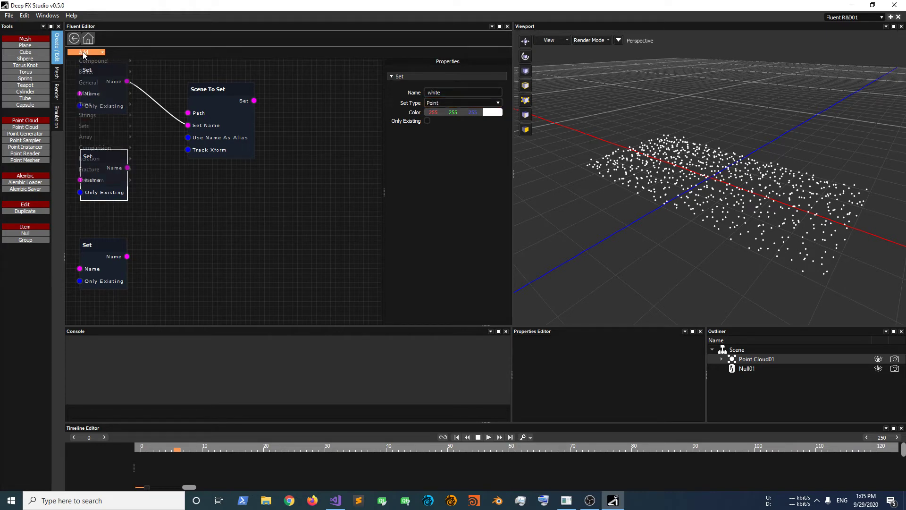
pyautogui.moveTo(120, 129)
pyautogui.click(169, 148)
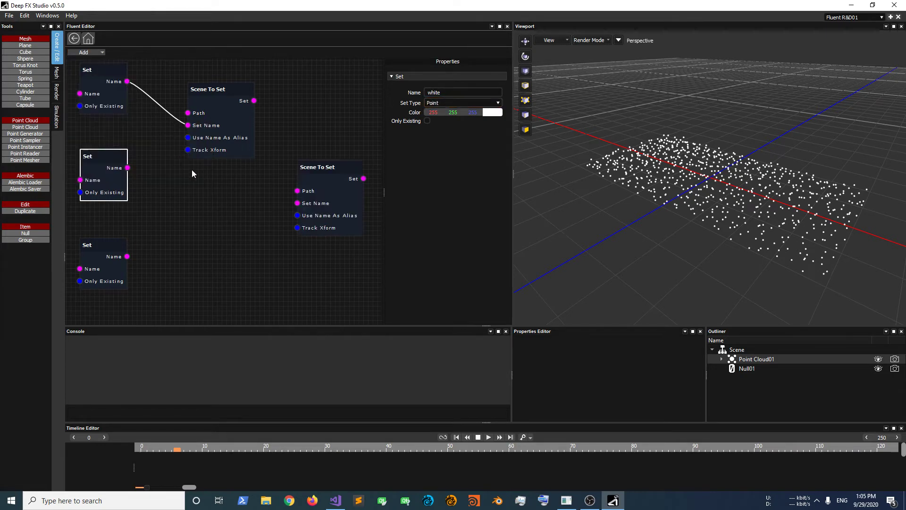
pyautogui.moveTo(315, 190); pyautogui.dragTo(226, 193)
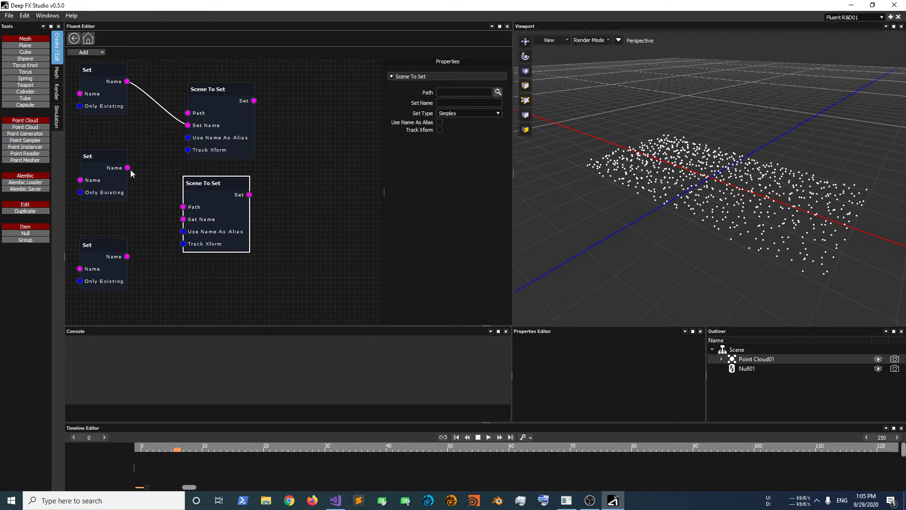
pyautogui.moveTo(127, 168); pyautogui.dragTo(185, 219)
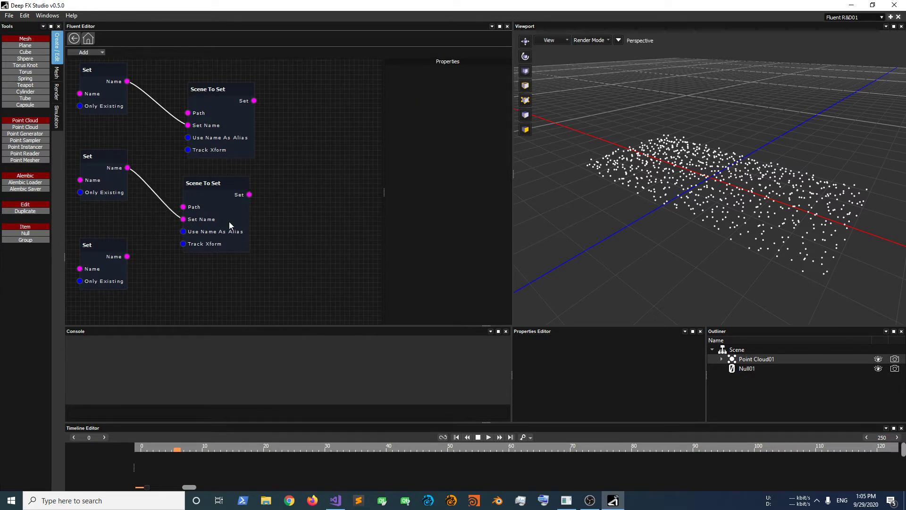
# - Configure the second Scene To Set node with set type Point and Point Cloud01 as its path
pyautogui.click(239, 210)
pyautogui.click(473, 112)
pyautogui.click(472, 126)
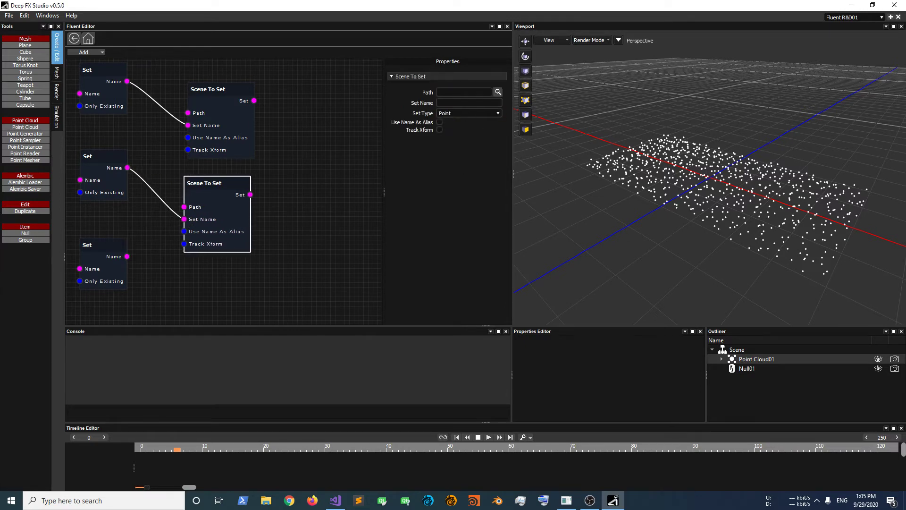
pyautogui.click(498, 92)
pyautogui.click(430, 218)
pyautogui.doubleClick(428, 217)
# - Hide Point Cloud01 in the scene, then advance the timeline to test the flow and return it to frame 0
pyautogui.click(878, 359)
pyautogui.click(456, 438)
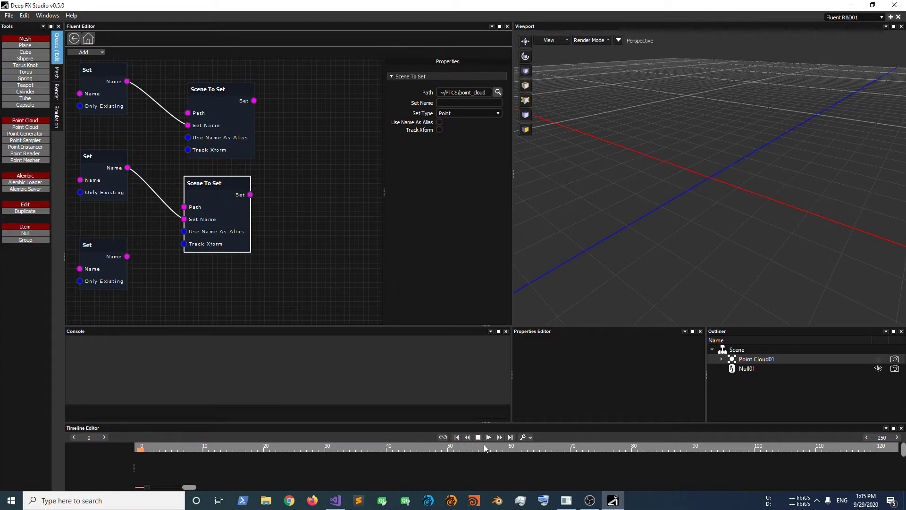
pyautogui.click(500, 440)
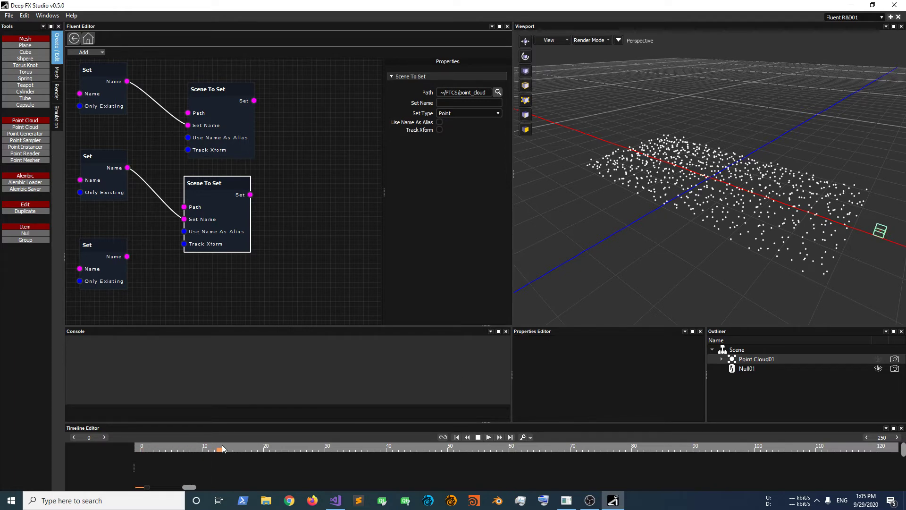
pyautogui.moveTo(174, 443); pyautogui.dragTo(132, 445)
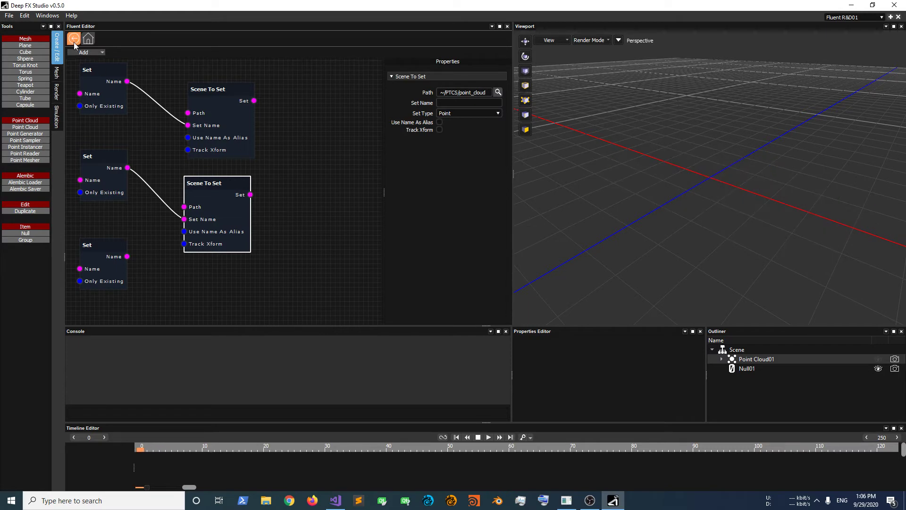
# - Return to the top-level listener graph and add a Starting Keyframe Update listener beside Initial Keyframe
pyautogui.click(95, 250)
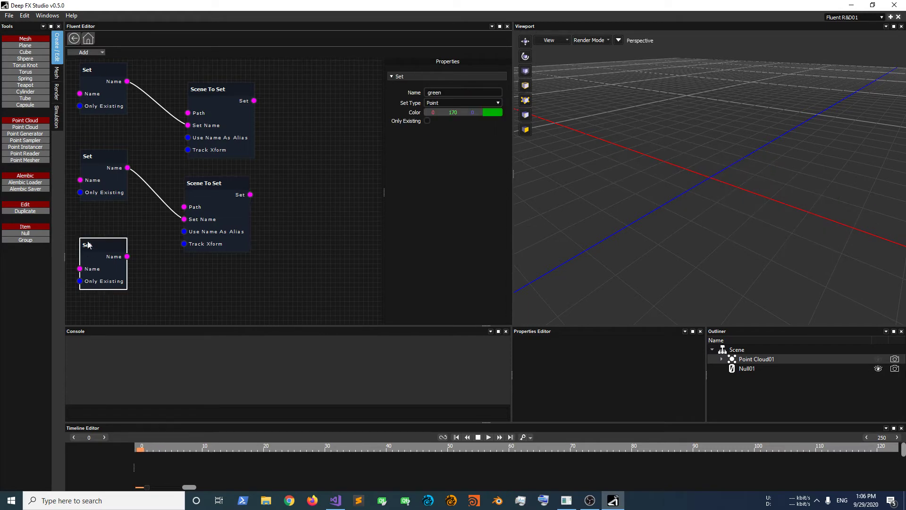
pyautogui.click(74, 40)
pyautogui.click(89, 38)
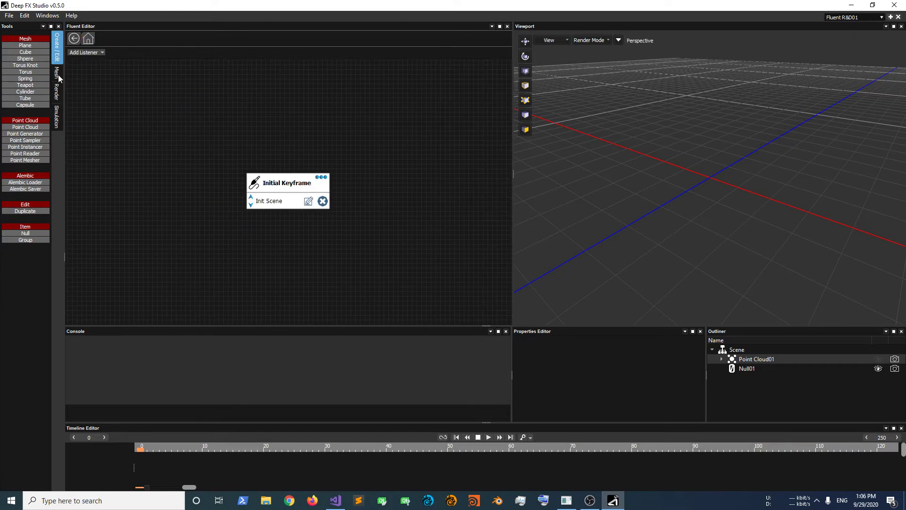
pyautogui.moveTo(273, 182); pyautogui.dragTo(206, 184)
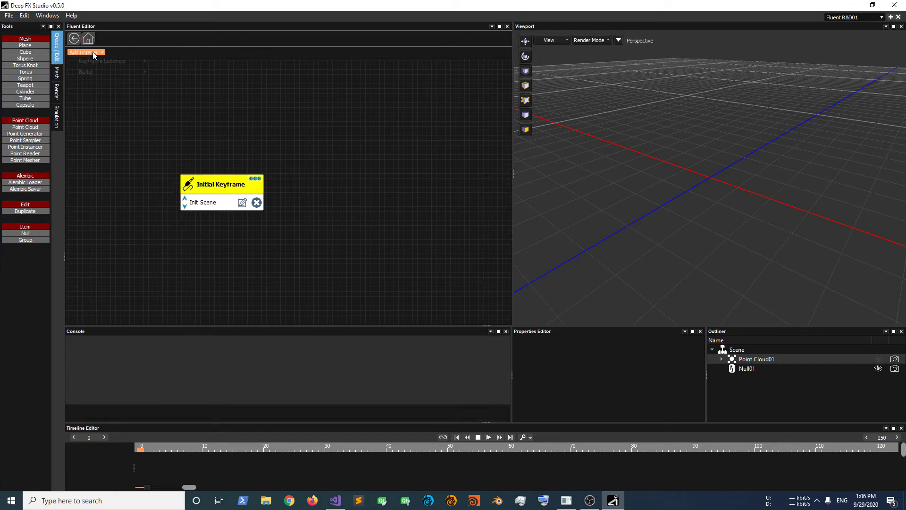
pyautogui.click(93, 52)
pyautogui.moveTo(95, 62)
pyautogui.click(191, 72)
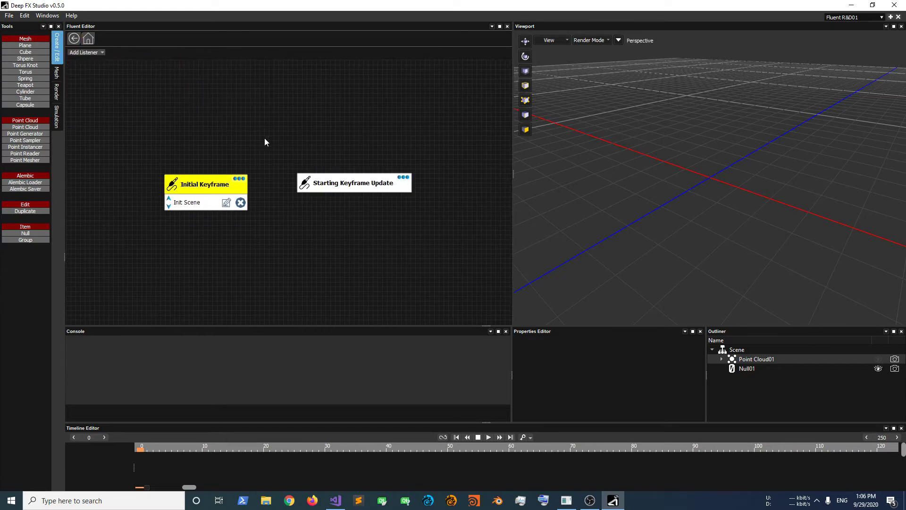
# - Create a new flow diagram on the Starting Keyframe Update listener and open it
pyautogui.click(349, 189)
pyautogui.click(402, 177)
pyautogui.click(437, 182)
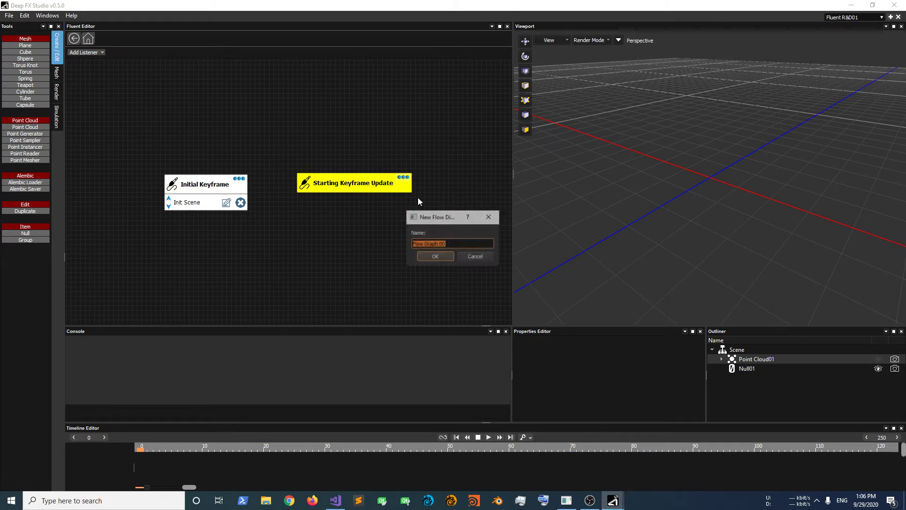
pyautogui.click(435, 256)
pyautogui.click(391, 201)
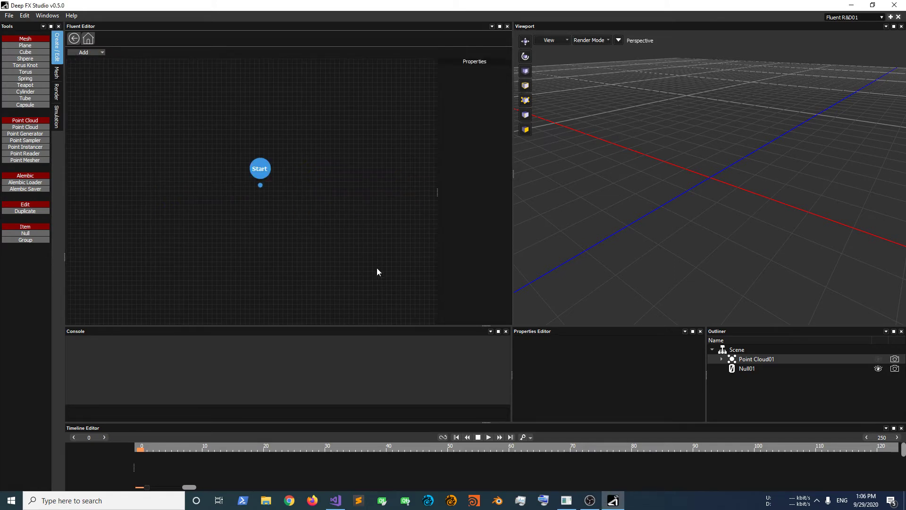
# - Go back to the listener graph and rename the Starting Keyframe Update flow diagram to "Search Activate"
pyautogui.click(73, 38)
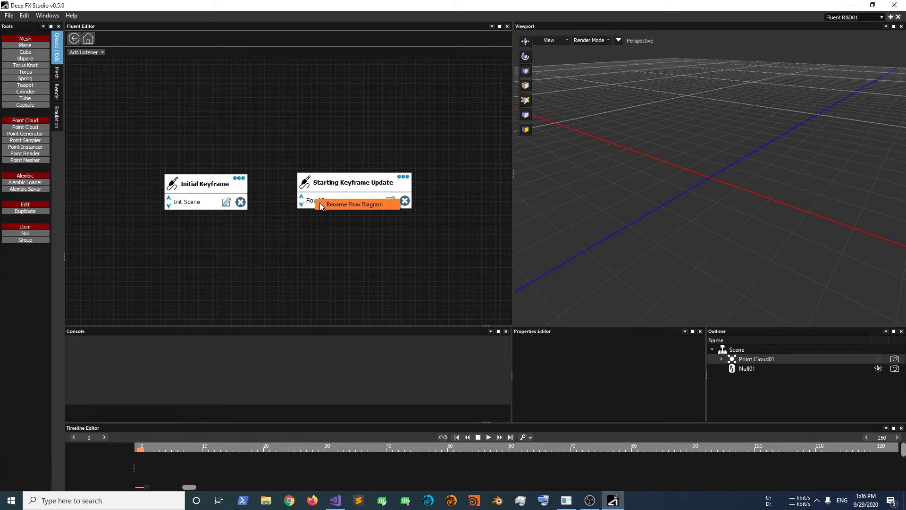
pyautogui.click(326, 204)
pyautogui.write('Search Ac')
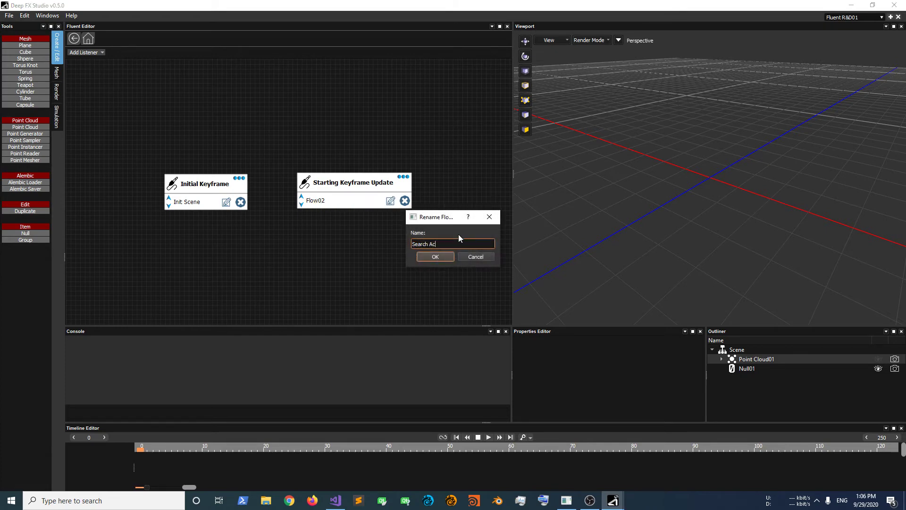
pyautogui.write('tivate')
pyautogui.press('Return')
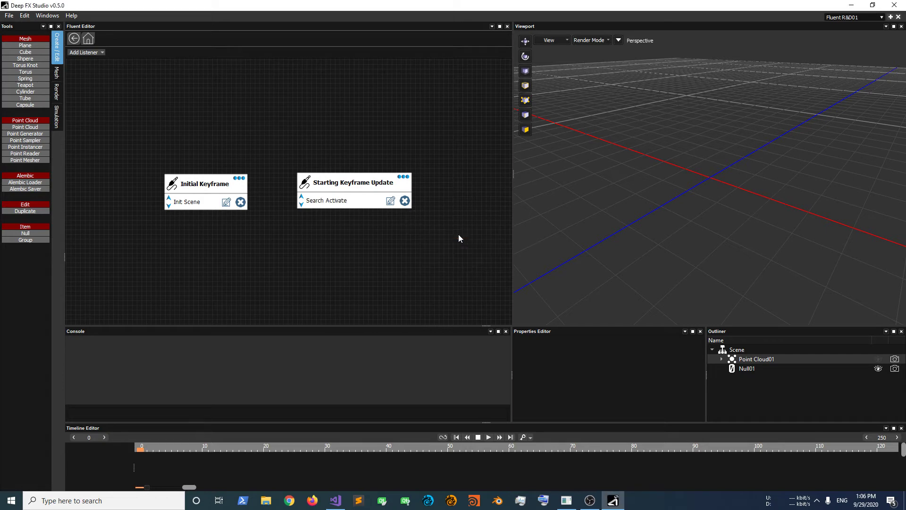
# - Open the Search Activate flow, add a Process Node and connect the Start node to it
pyautogui.click(390, 200)
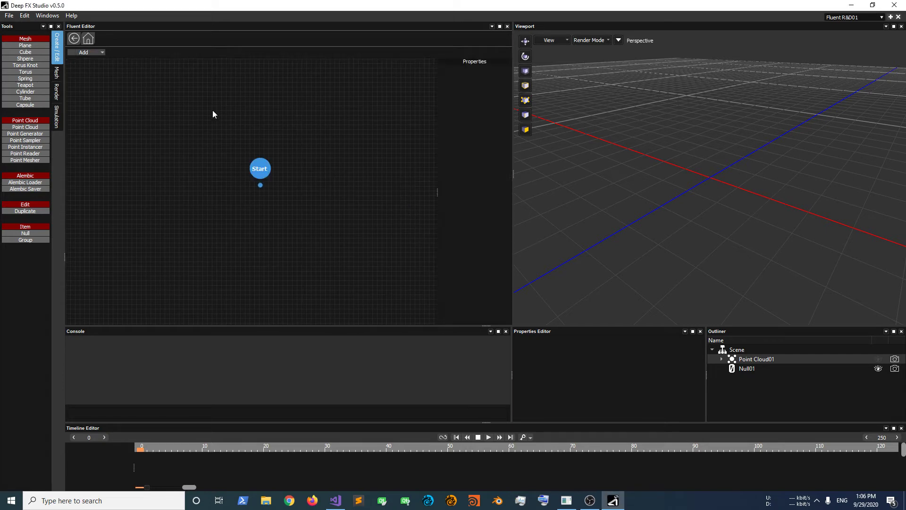
pyautogui.click(83, 54)
pyautogui.click(84, 63)
pyautogui.moveTo(272, 167); pyautogui.dragTo(219, 219)
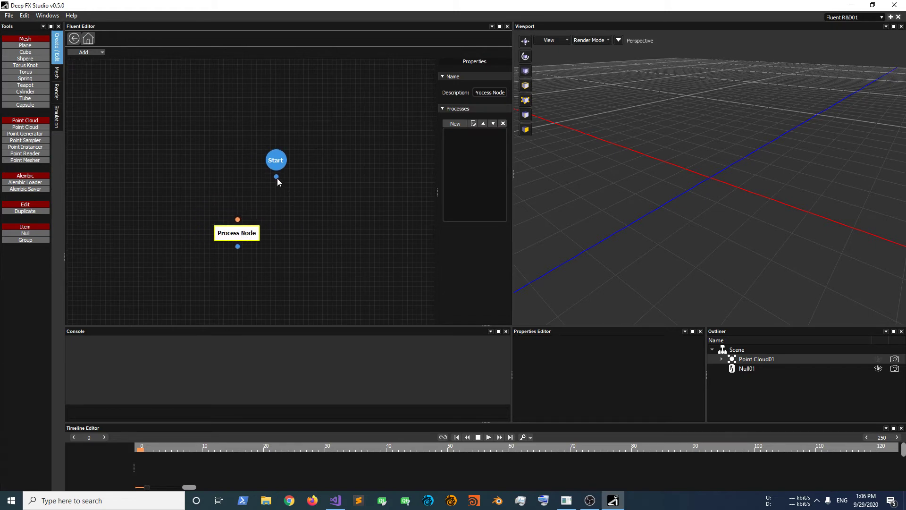
pyautogui.moveTo(276, 177); pyautogui.dragTo(238, 220)
# - Create a new process in the Process Node and open its empty node graph
pyautogui.click(459, 124)
pyautogui.click(427, 255)
pyautogui.moveTo(438, 192); pyautogui.dragTo(389, 193)
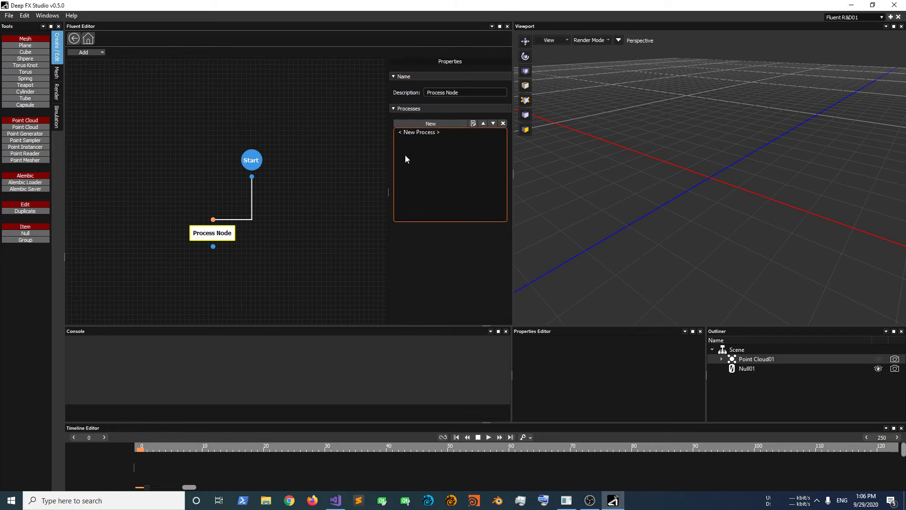
pyautogui.doubleClick(415, 132)
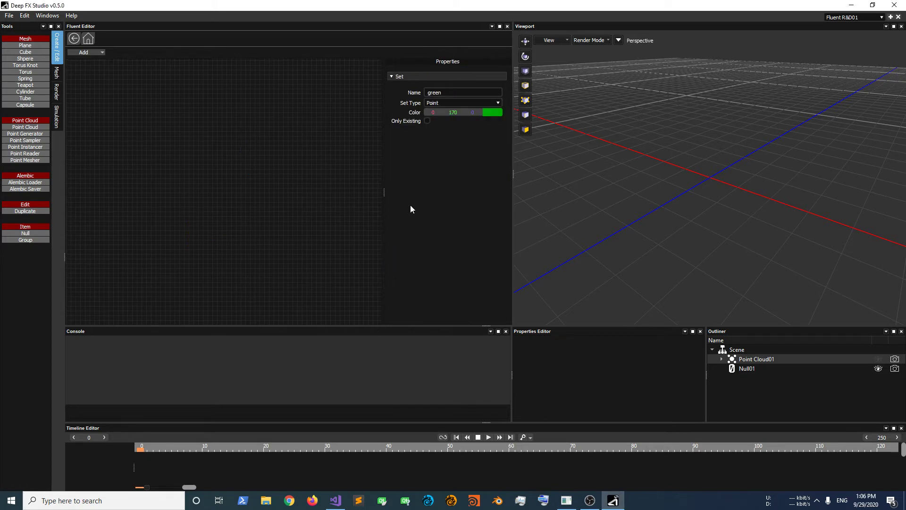
pyautogui.click(195, 98)
# - Add three Set nodes to the new process graph
pyautogui.click(97, 55)
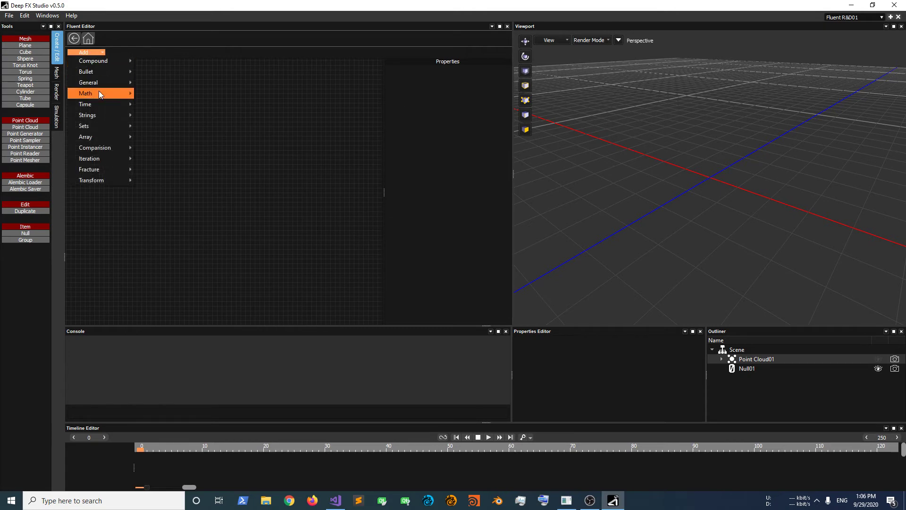
pyautogui.moveTo(103, 124)
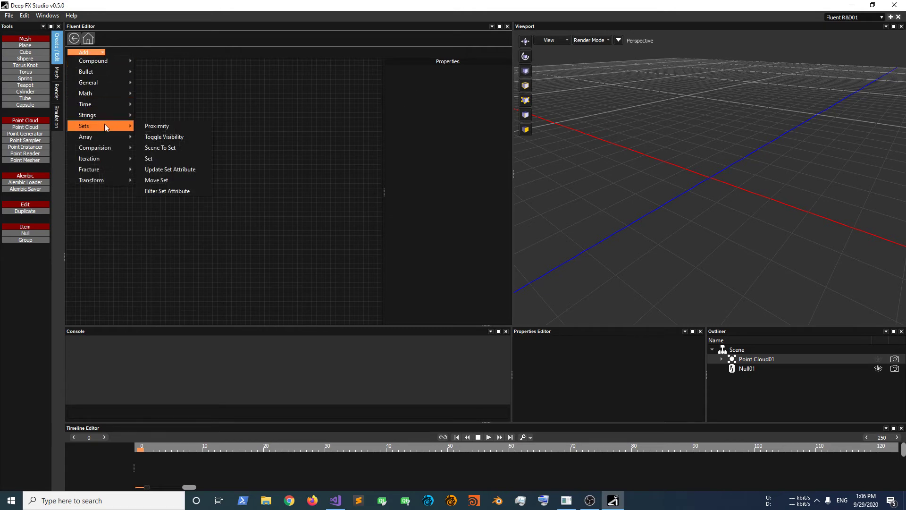
pyautogui.click(147, 157)
pyautogui.click(96, 51)
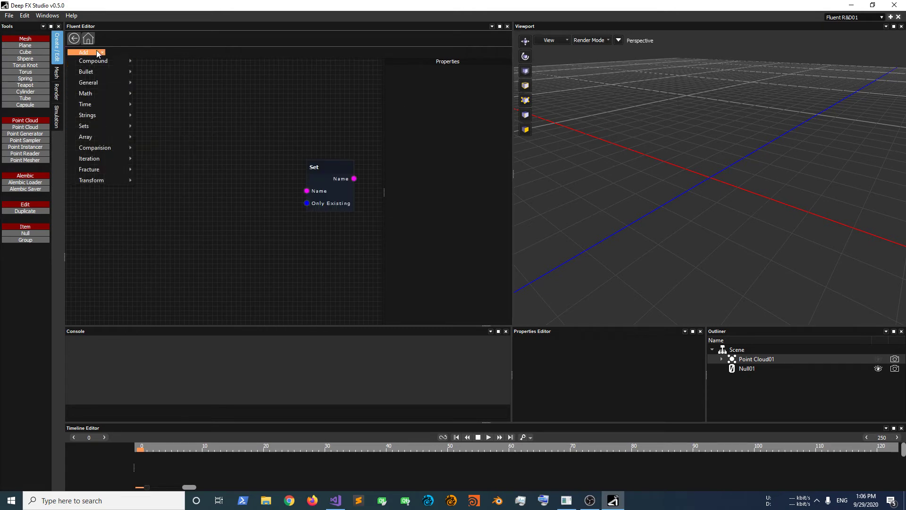
pyautogui.moveTo(109, 126)
pyautogui.click(154, 156)
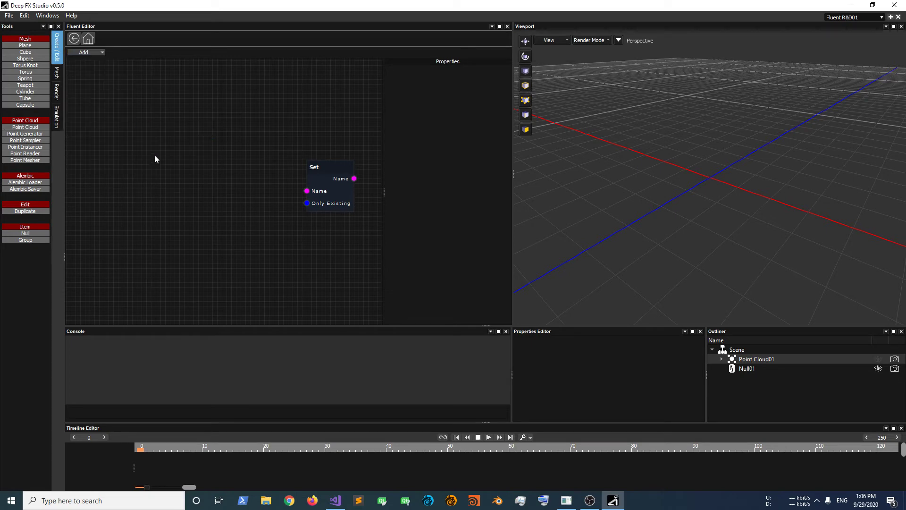
pyautogui.click(101, 53)
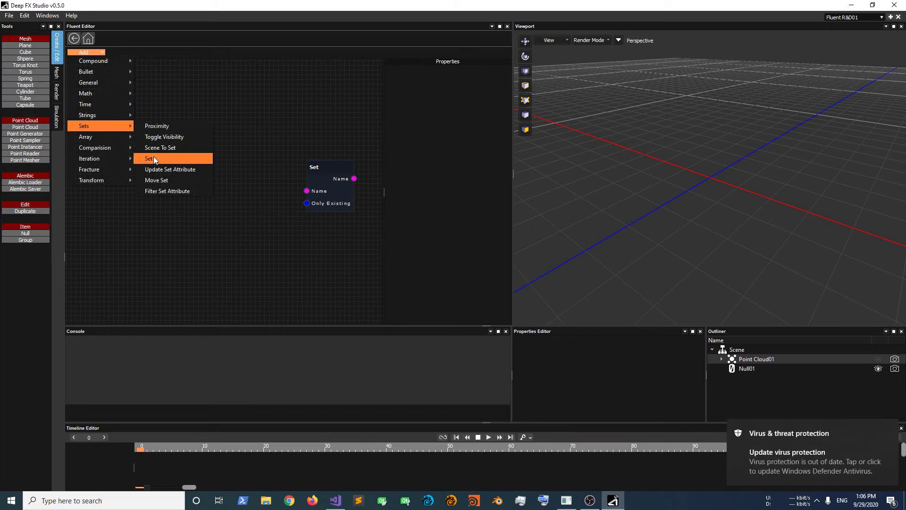
pyautogui.click(154, 156)
# - Arrange the three new Set nodes one below the other in a vertical column
pyautogui.moveTo(327, 170); pyautogui.dragTo(283, 170)
pyautogui.moveTo(227, 177); pyautogui.dragTo(135, 109)
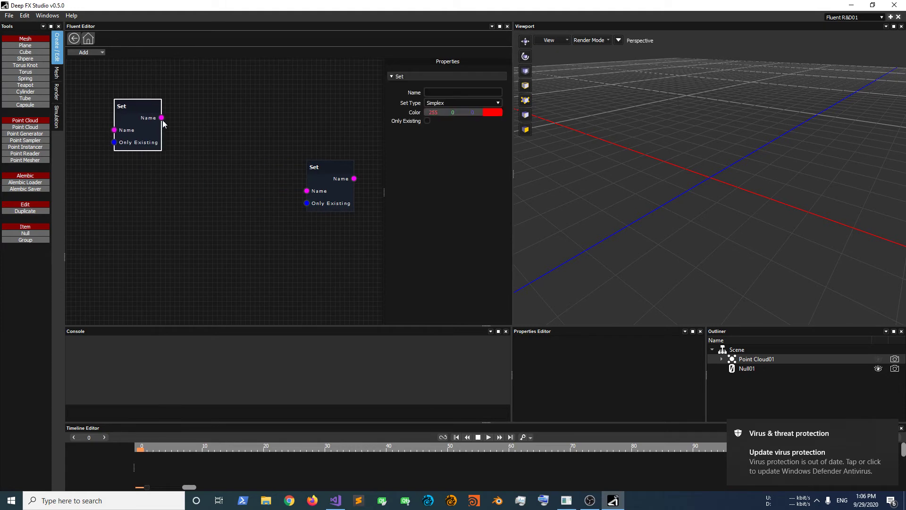
pyautogui.moveTo(332, 174); pyautogui.dragTo(133, 186)
pyautogui.moveTo(140, 141); pyautogui.dragTo(132, 136)
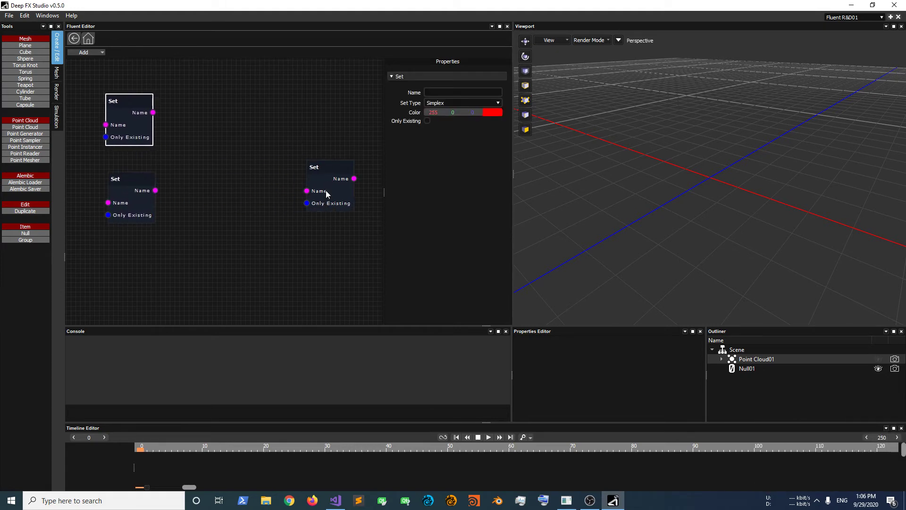
pyautogui.moveTo(324, 192); pyautogui.dragTo(115, 282)
pyautogui.click(131, 205)
pyautogui.moveTo(131, 205); pyautogui.dragTo(126, 199)
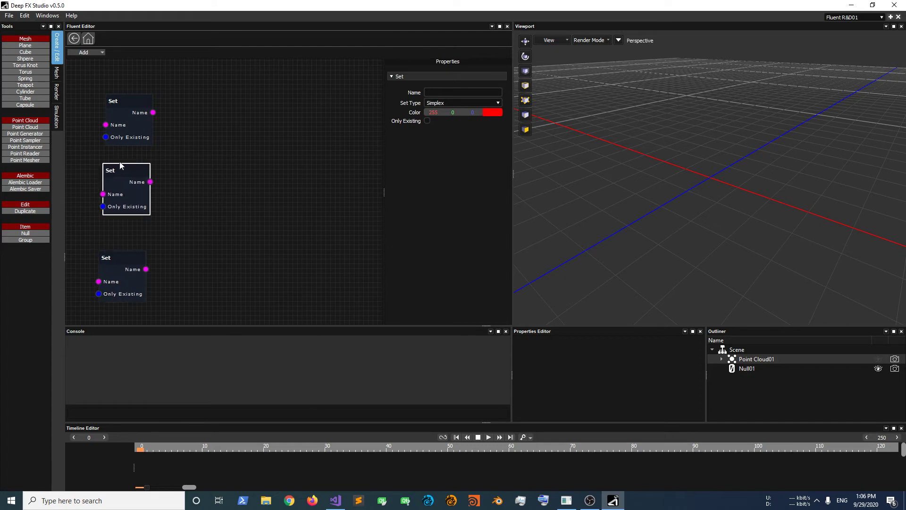
# - Set the uppermost Set node's set type to Point
pyautogui.click(124, 122)
pyautogui.click(430, 104)
pyautogui.click(434, 107)
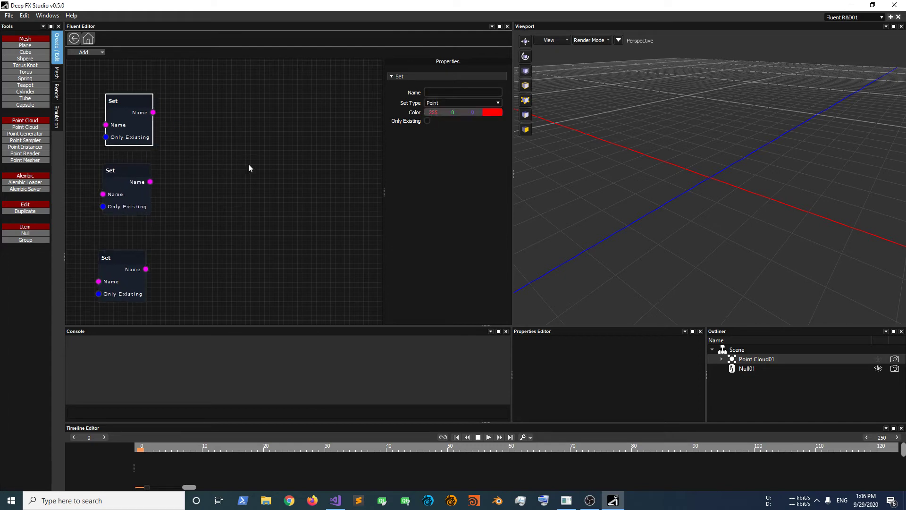
# - Set the middle Set node's set type to Point
pyautogui.click(126, 182)
pyautogui.click(466, 104)
pyautogui.click(460, 121)
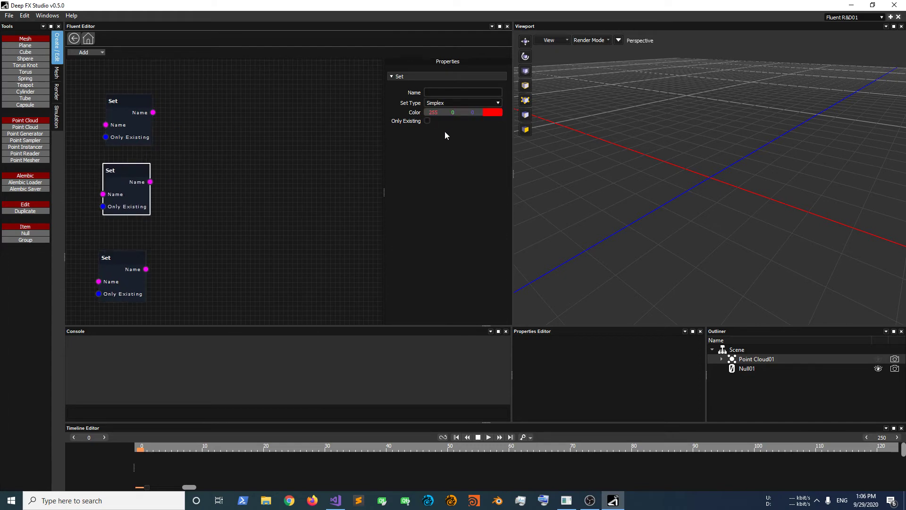
pyautogui.click(466, 103)
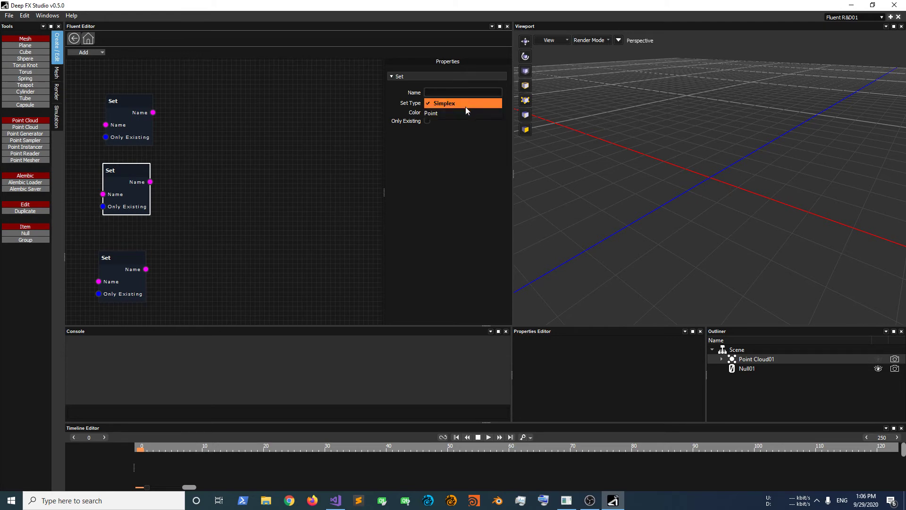
pyautogui.click(435, 112)
pyautogui.click(317, 115)
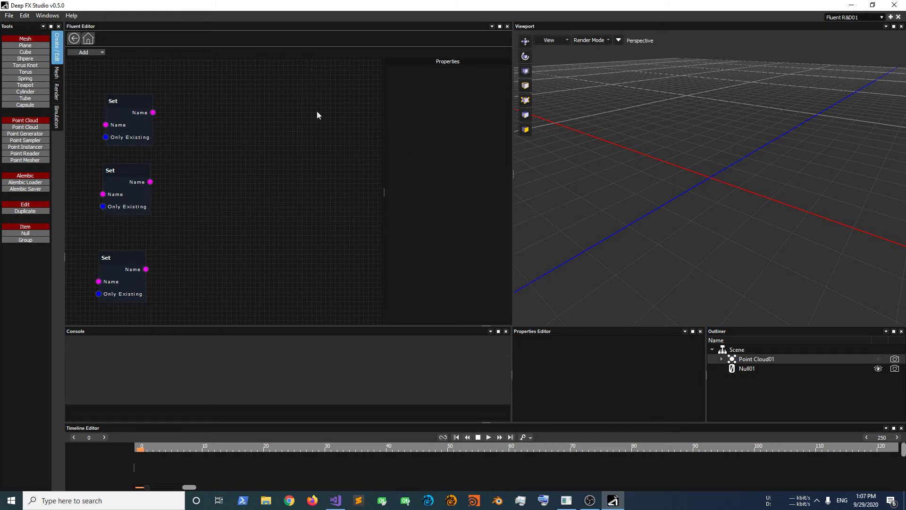
# - Enable Only Existing on the uppermost Set node and fill in its set name
pyautogui.click(130, 136)
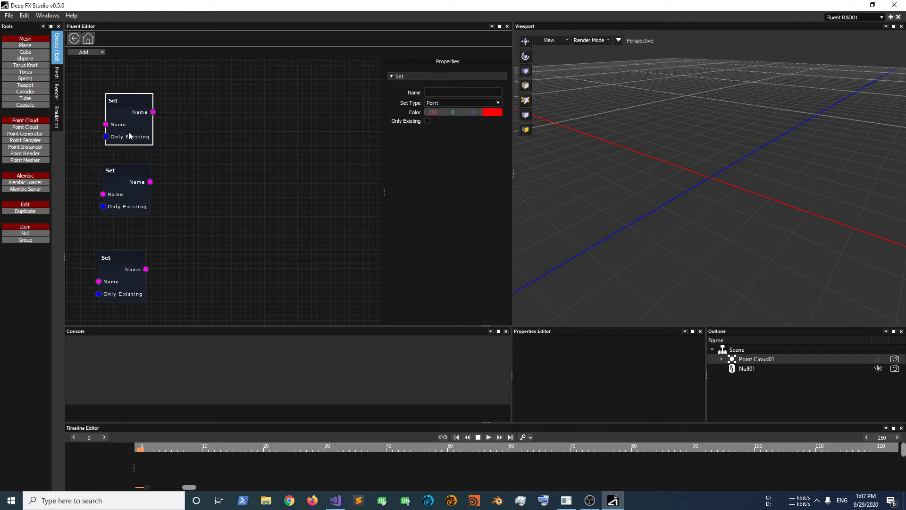
pyautogui.click(427, 120)
pyautogui.click(482, 92)
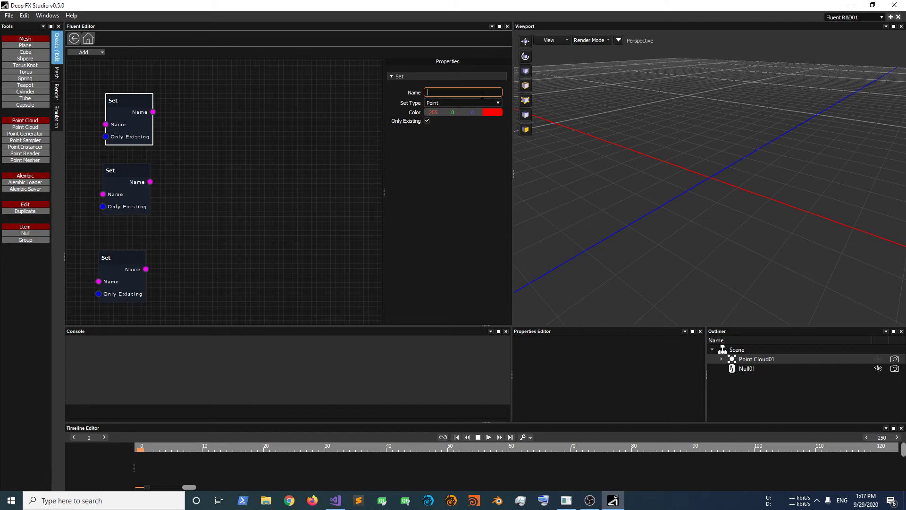
# - Name the middle Set node white and enable its Only Existing option
pyautogui.click(126, 184)
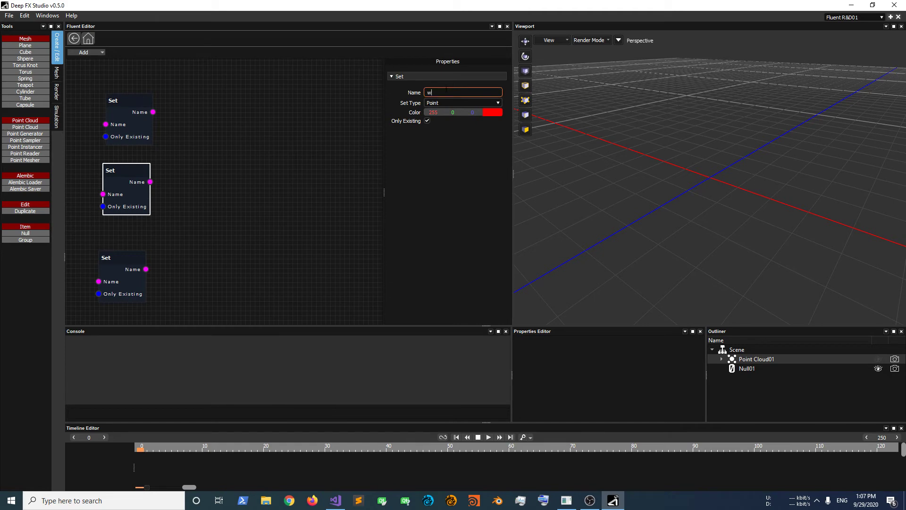
pyautogui.click(445, 89)
pyautogui.write('white')
pyautogui.press('Return')
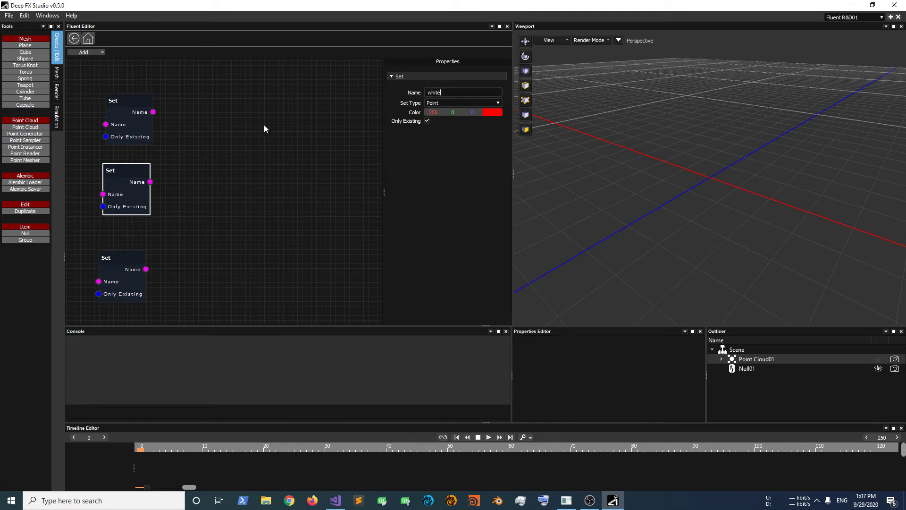
# - Add a Proximity node beside the two upper Set nodes
pyautogui.click(75, 53)
pyautogui.moveTo(115, 130)
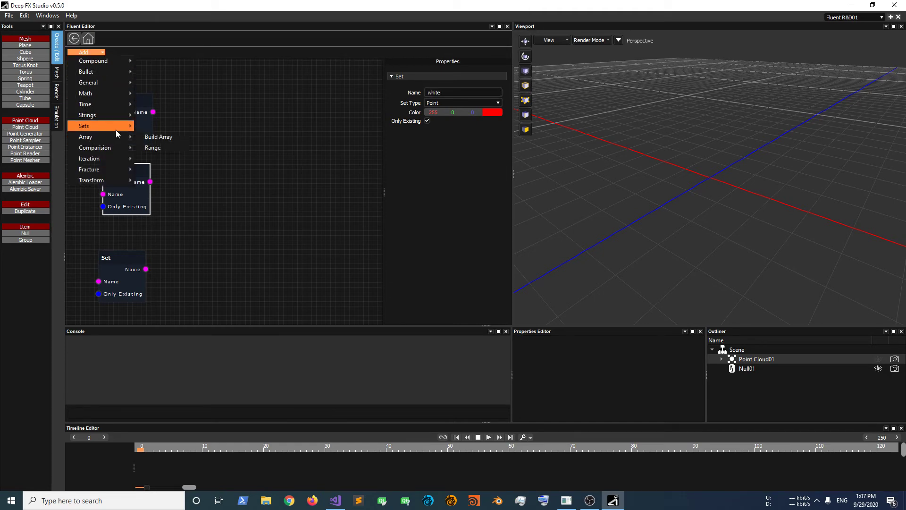
pyautogui.click(157, 126)
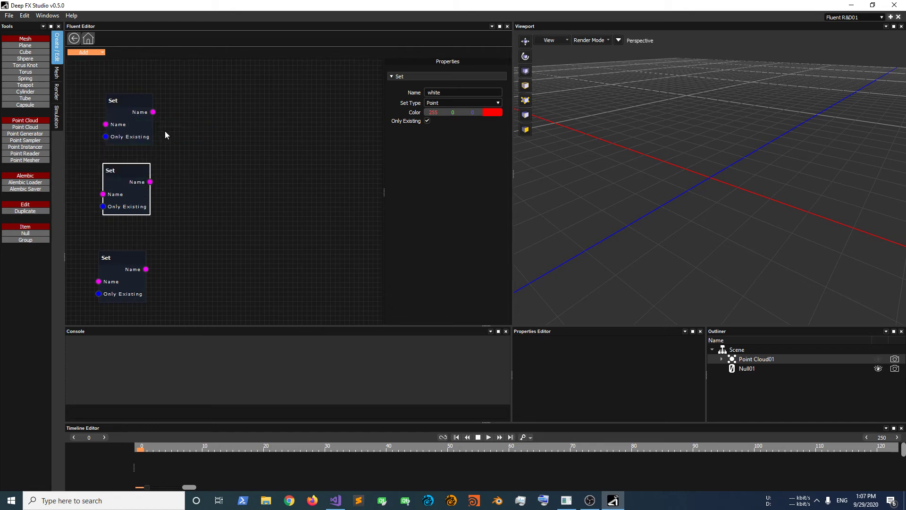
pyautogui.moveTo(304, 184); pyautogui.dragTo(229, 134)
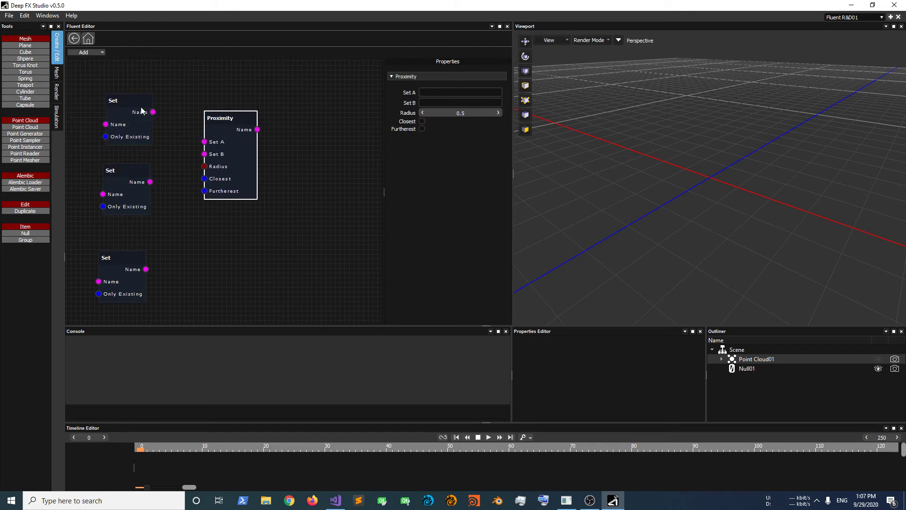
# - Connect the uppermost Set node's Name output to Proximity's Set A and the middle Set node's Name output to Set B
pyautogui.moveTo(153, 112); pyautogui.dragTo(204, 142)
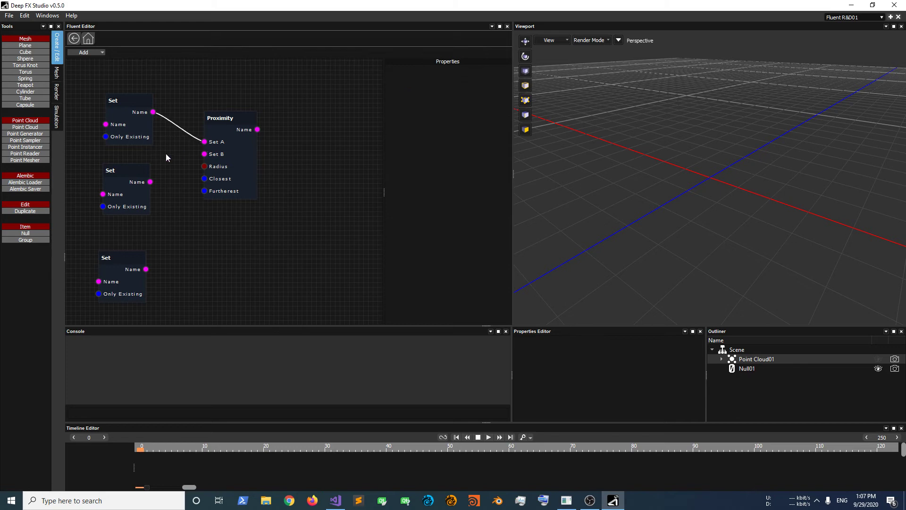
pyautogui.moveTo(150, 182); pyautogui.dragTo(207, 160)
pyautogui.moveTo(127, 175); pyautogui.dragTo(130, 173)
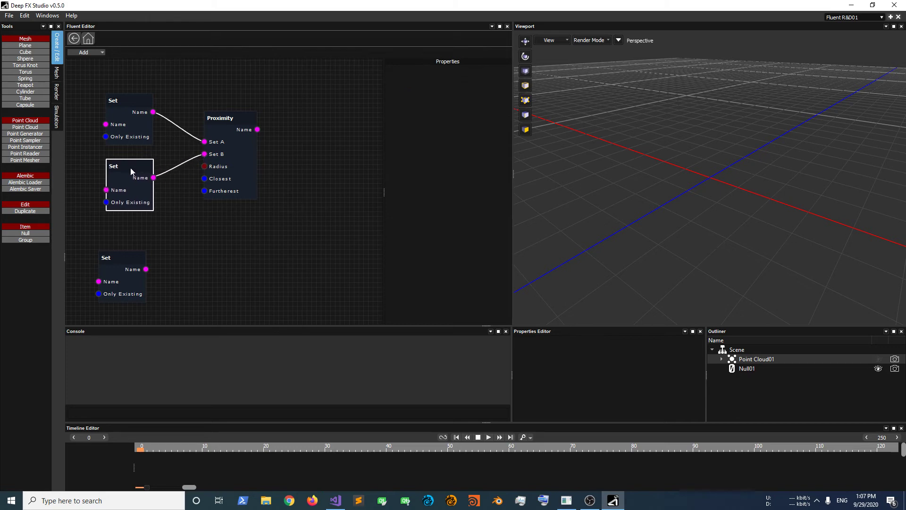
# - Place the third Set node below and beyond the Proximity node, name it green, set its type to Point, and enable Only Existing
pyautogui.moveTo(123, 261); pyautogui.dragTo(313, 198)
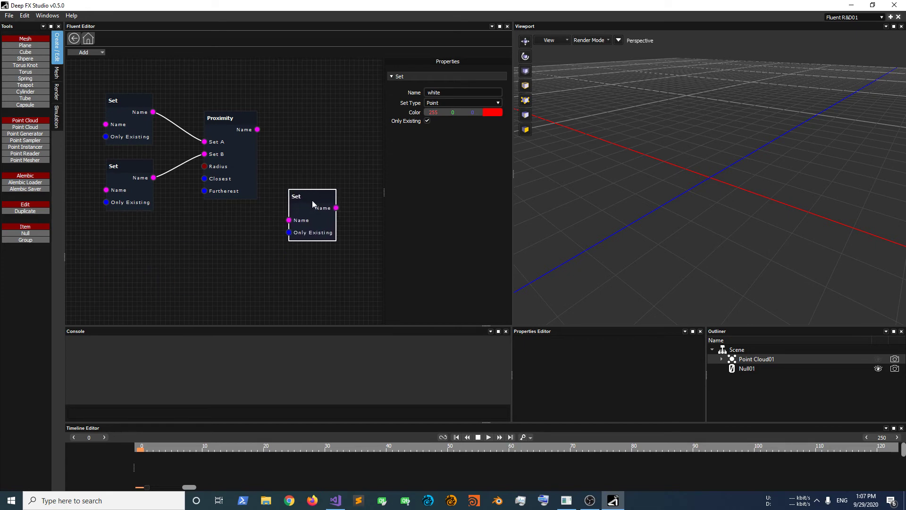
pyautogui.click(457, 91)
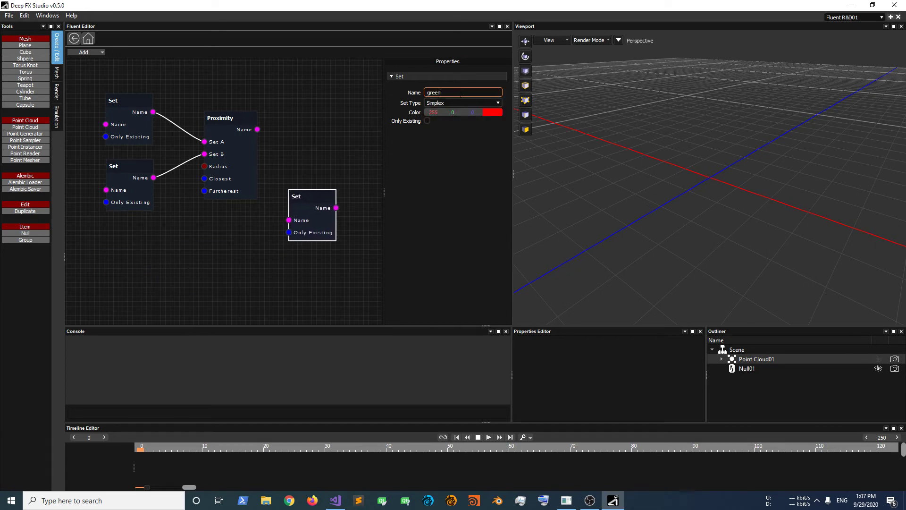
pyautogui.click(460, 102)
pyautogui.click(460, 106)
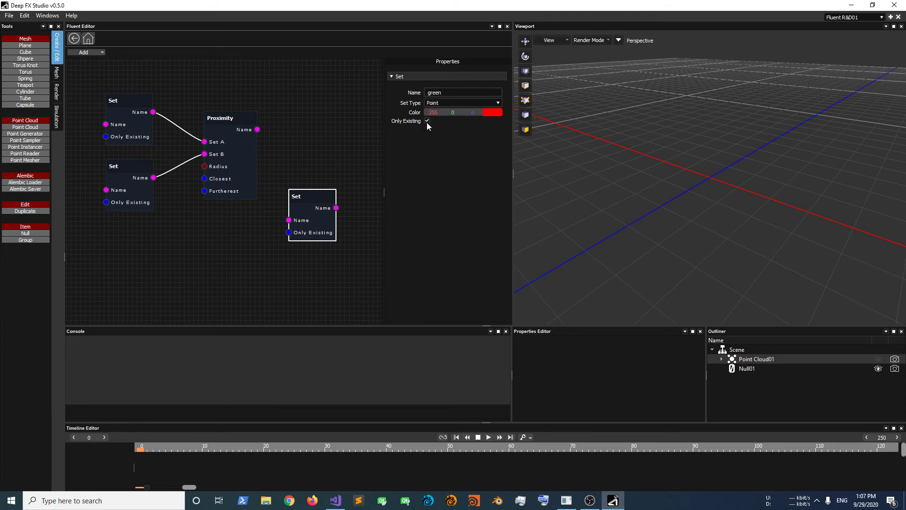
pyautogui.click(289, 154)
# - Review the properties of the three Set nodes and the Proximity node
pyautogui.click(133, 133)
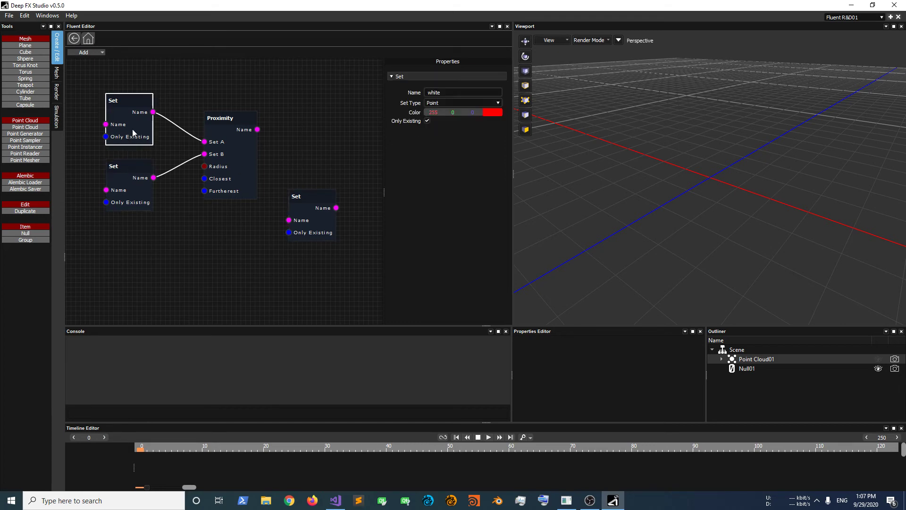
pyautogui.click(230, 163)
pyautogui.click(338, 220)
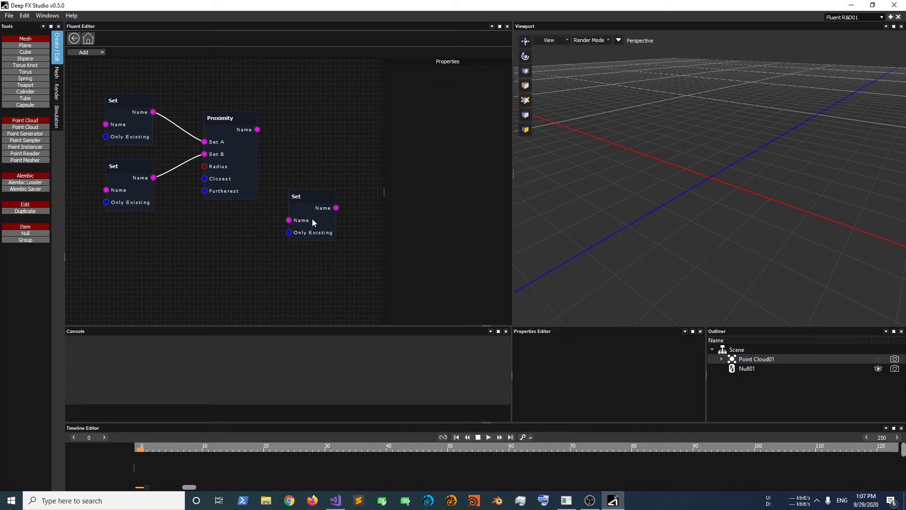
pyautogui.click(313, 219)
pyautogui.click(121, 196)
pyautogui.click(107, 127)
pyautogui.click(315, 211)
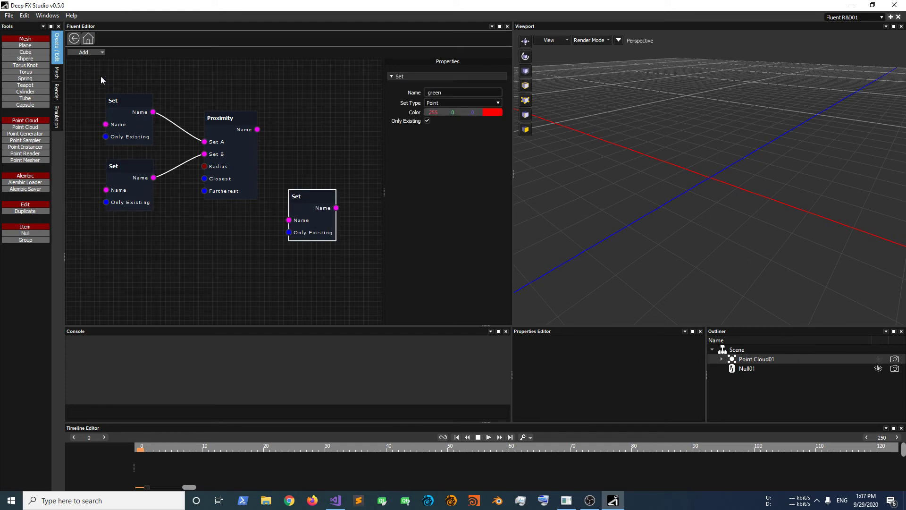
# - Add a Move Set node above the green Set node, beside the Proximity node
pyautogui.click(87, 53)
pyautogui.moveTo(112, 126)
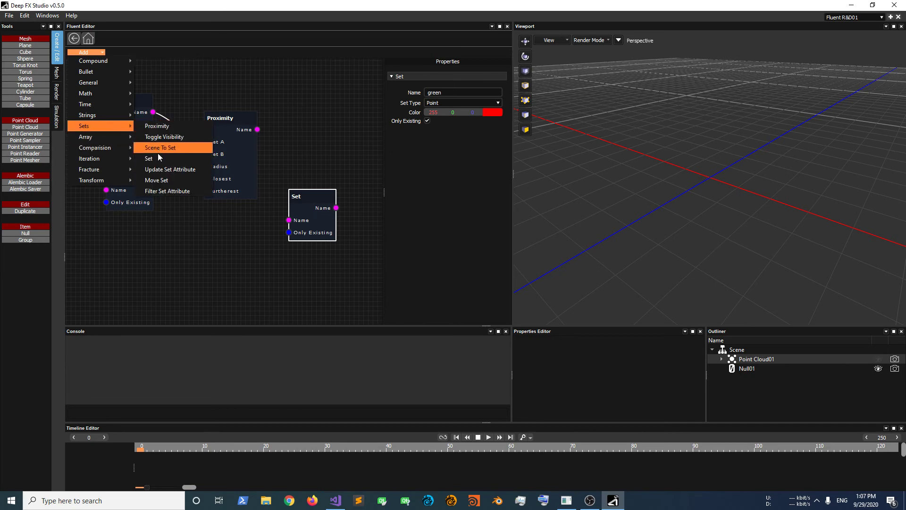
pyautogui.click(155, 182)
pyautogui.moveTo(327, 178); pyautogui.dragTo(333, 134)
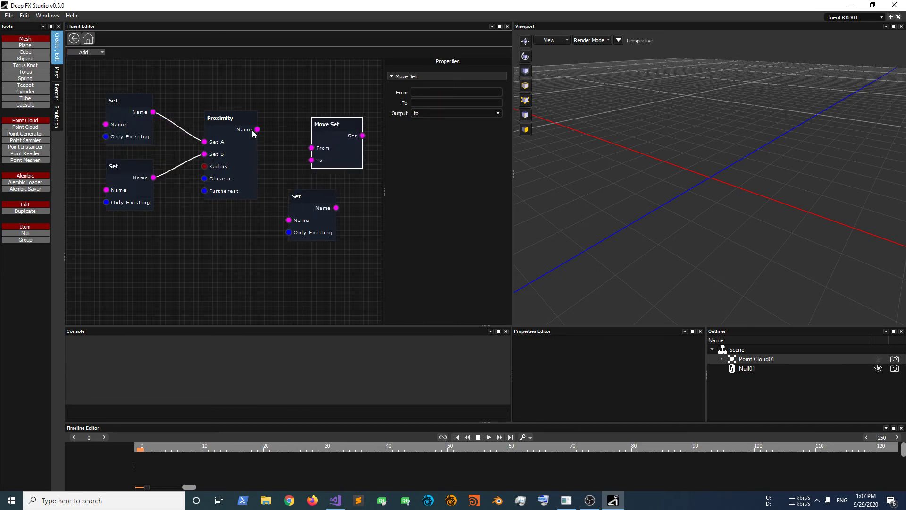
# - Connect Proximity's Name output to Move Set's From input and the green Set node's Name output to its To input
pyautogui.moveTo(258, 130); pyautogui.dragTo(357, 168)
pyautogui.moveTo(318, 197); pyautogui.dragTo(334, 172)
pyautogui.click(332, 198)
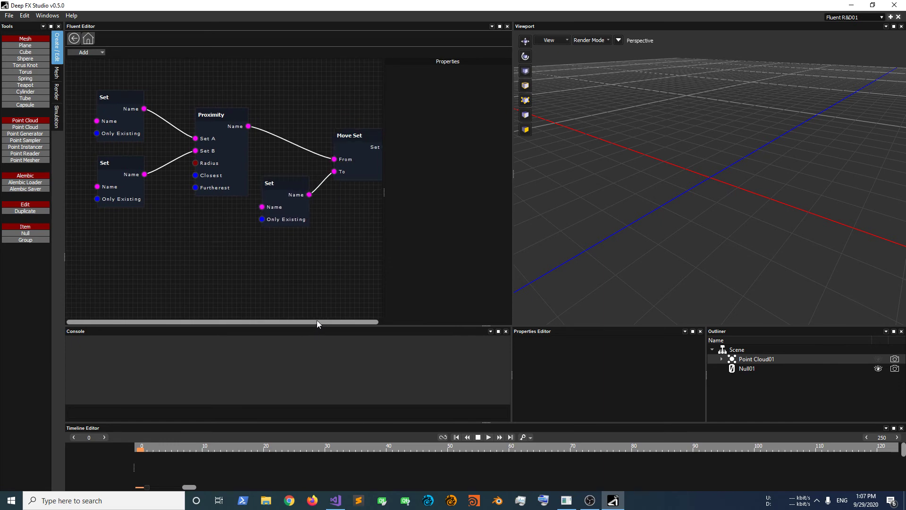
pyautogui.moveTo(316, 322); pyautogui.dragTo(320, 321)
pyautogui.click(366, 154)
pyautogui.click(267, 196)
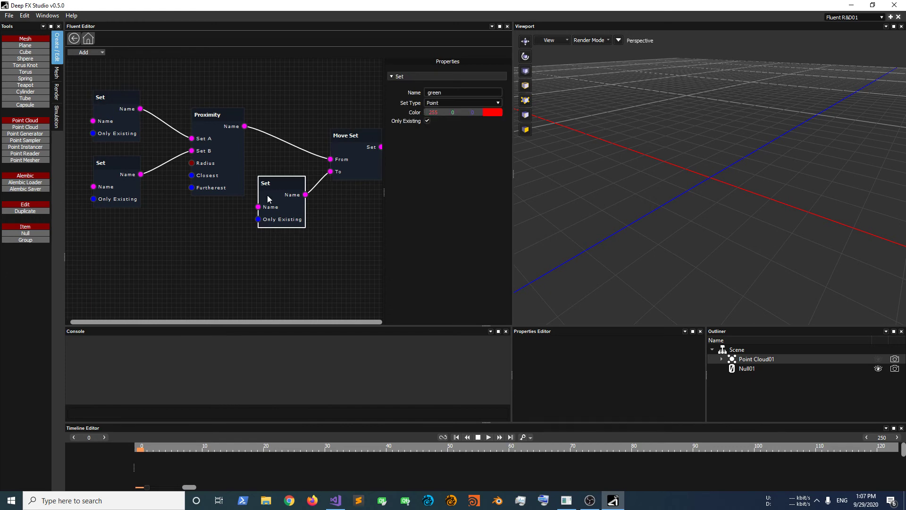
# - Scrub the timeline and play the animation from the start to check how the moving null recolors nearby points
pyautogui.moveTo(152, 450)
pyautogui.mouseDown()
pyautogui.moveTo(534, 469)
pyautogui.moveTo(760, 431)
pyautogui.moveTo(397, 451)
pyautogui.mouseUp()
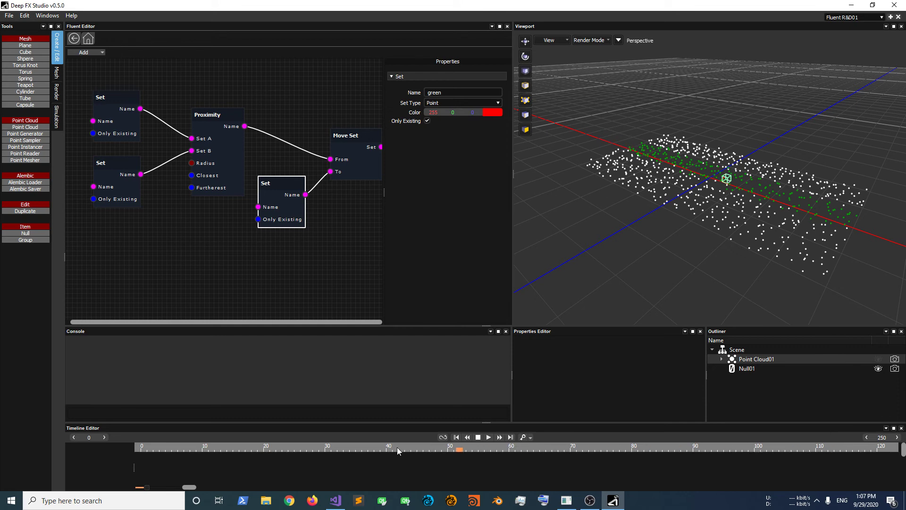
pyautogui.click(456, 437)
pyautogui.click(489, 438)
pyautogui.moveTo(854, 188); pyautogui.dragTo(738, 271, button='middle')
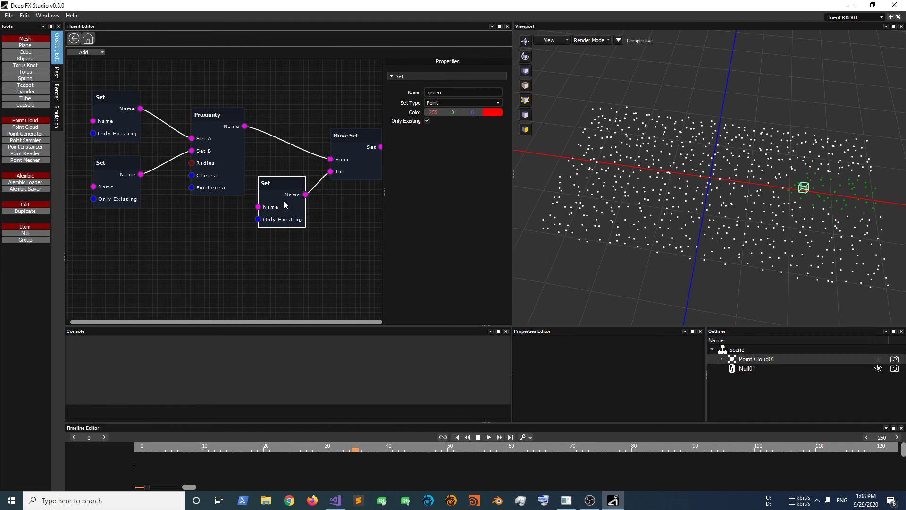
# - Set the Proximity radius to 0.8 and replay the animation from the start
pyautogui.click(225, 150)
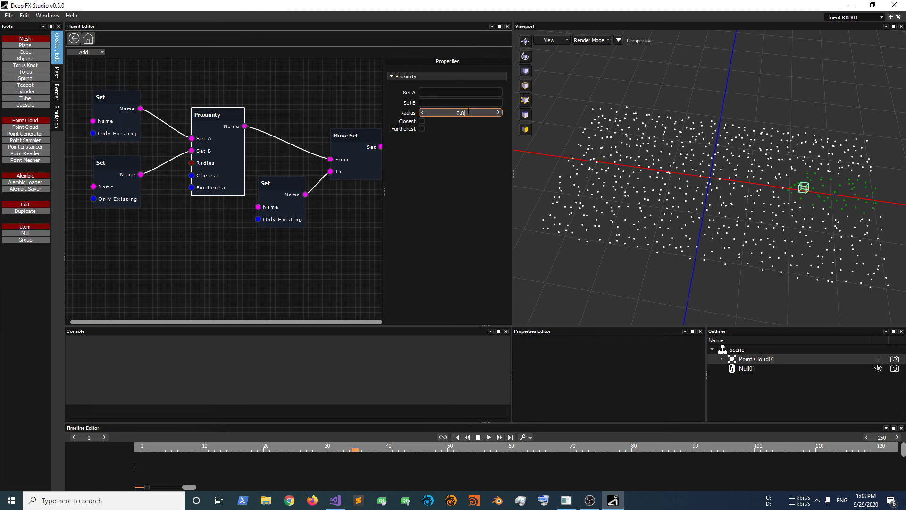
pyautogui.click(456, 438)
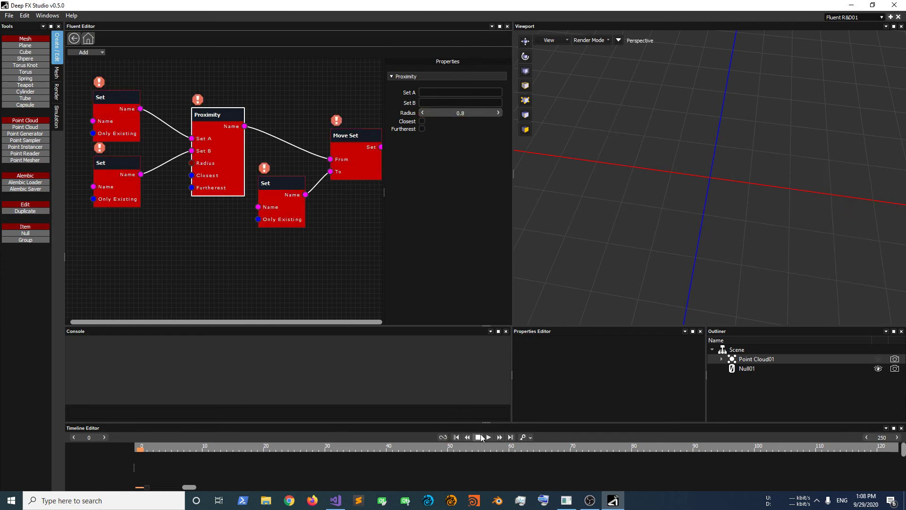
pyautogui.click(488, 438)
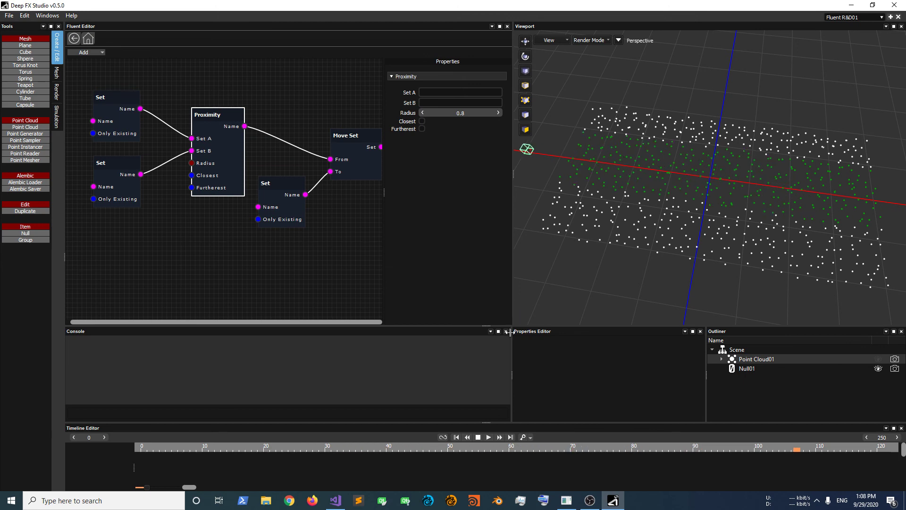
pyautogui.click(478, 437)
# - Set the Proximity radius to 1.2 and replay the animation from the start
pyautogui.click(299, 209)
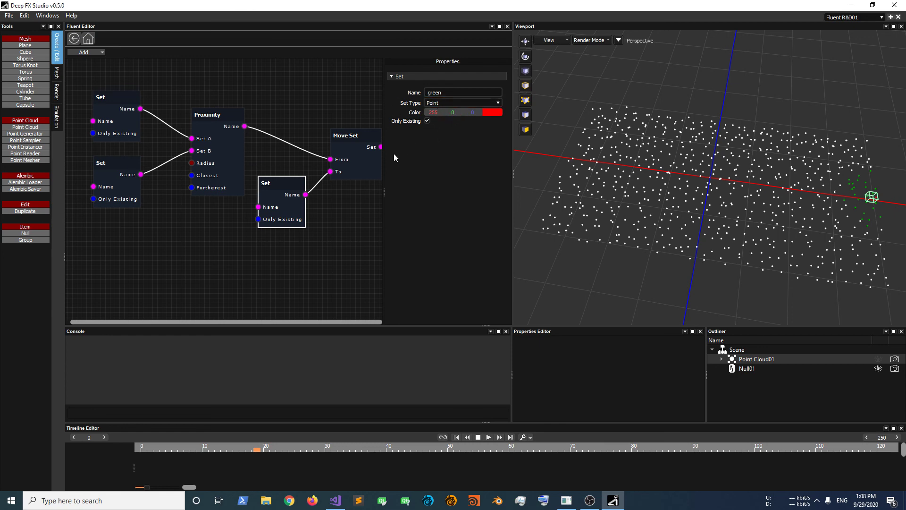
pyautogui.click(235, 158)
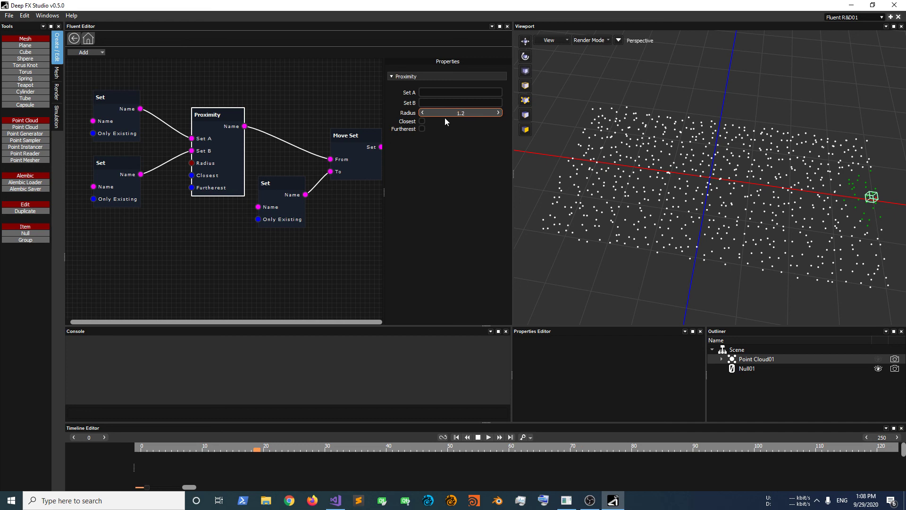
pyautogui.press('Return')
pyautogui.click(456, 438)
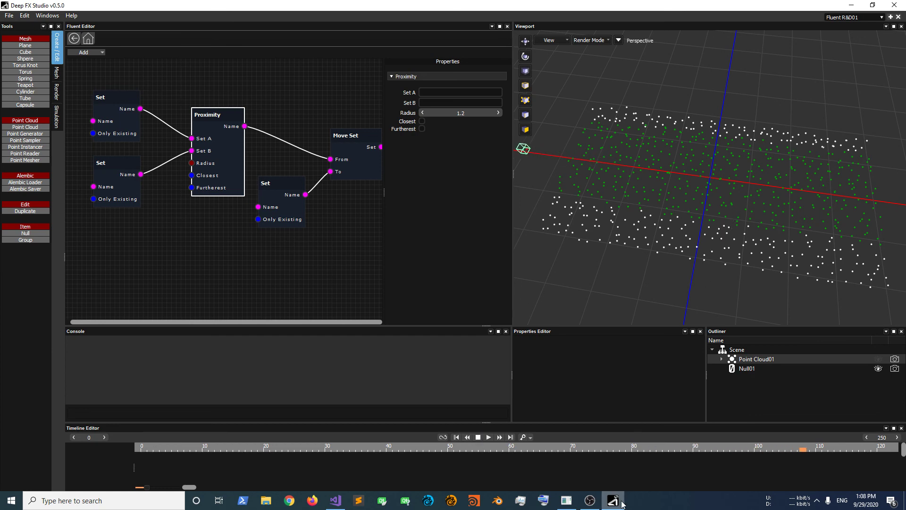
pyautogui.moveTo(590, 501)
pyautogui.click(587, 449)
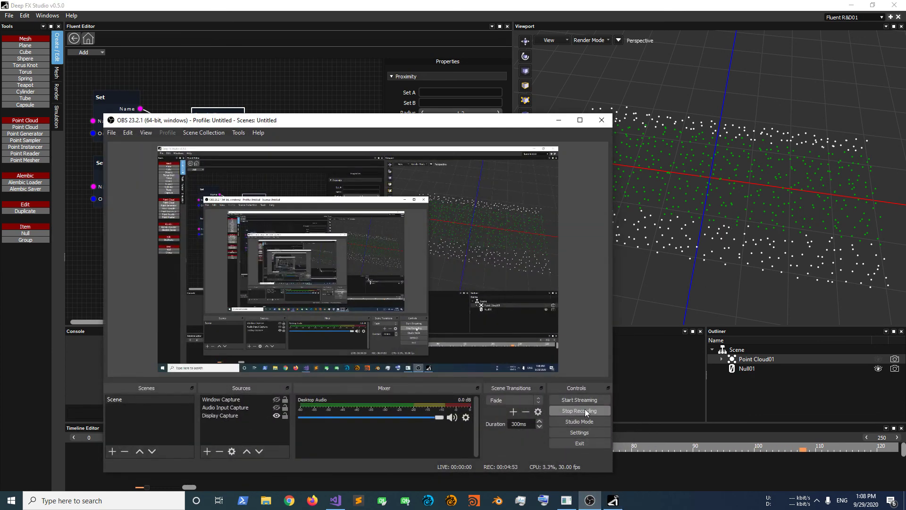